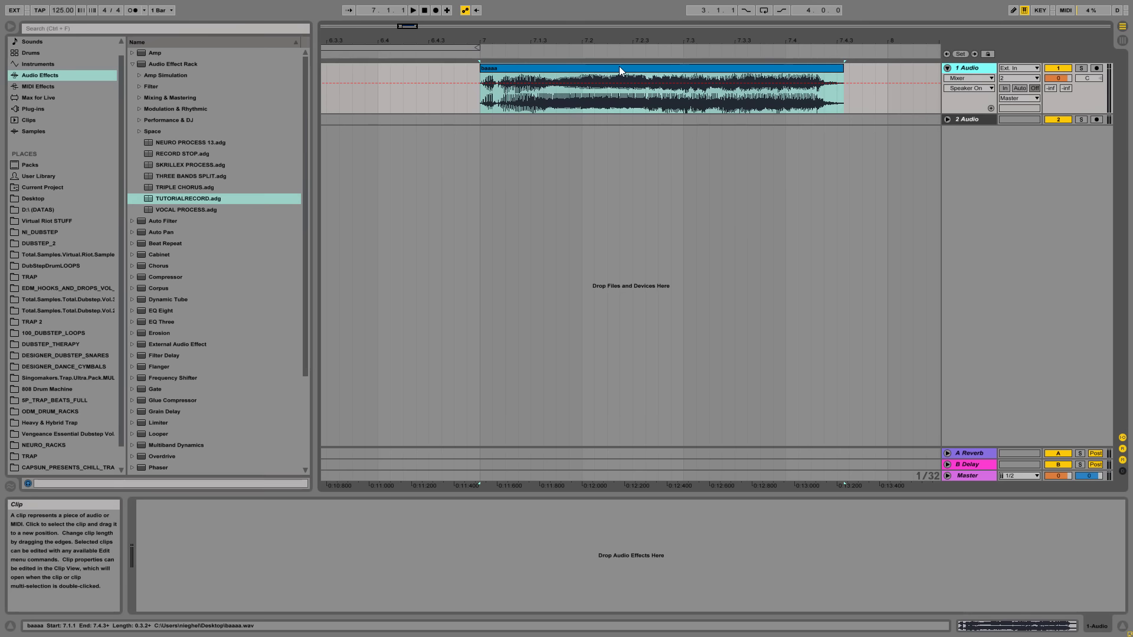
- Play back the baaaa clip on the first audio track from mid-clip and from its start
click(696, 99)
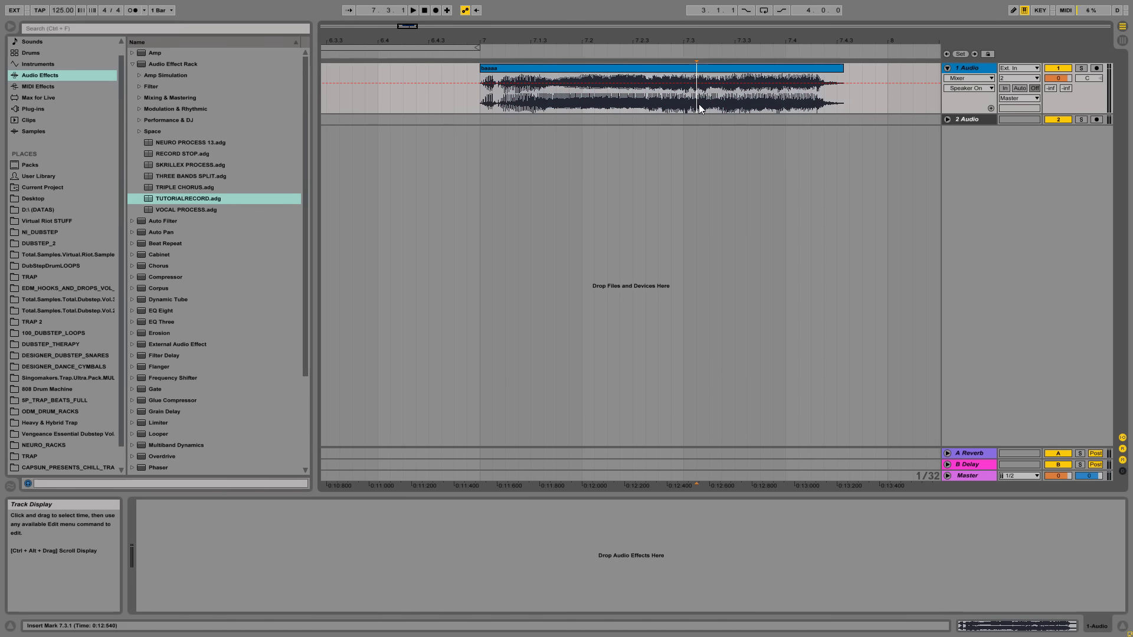
key(space)
click(686, 72)
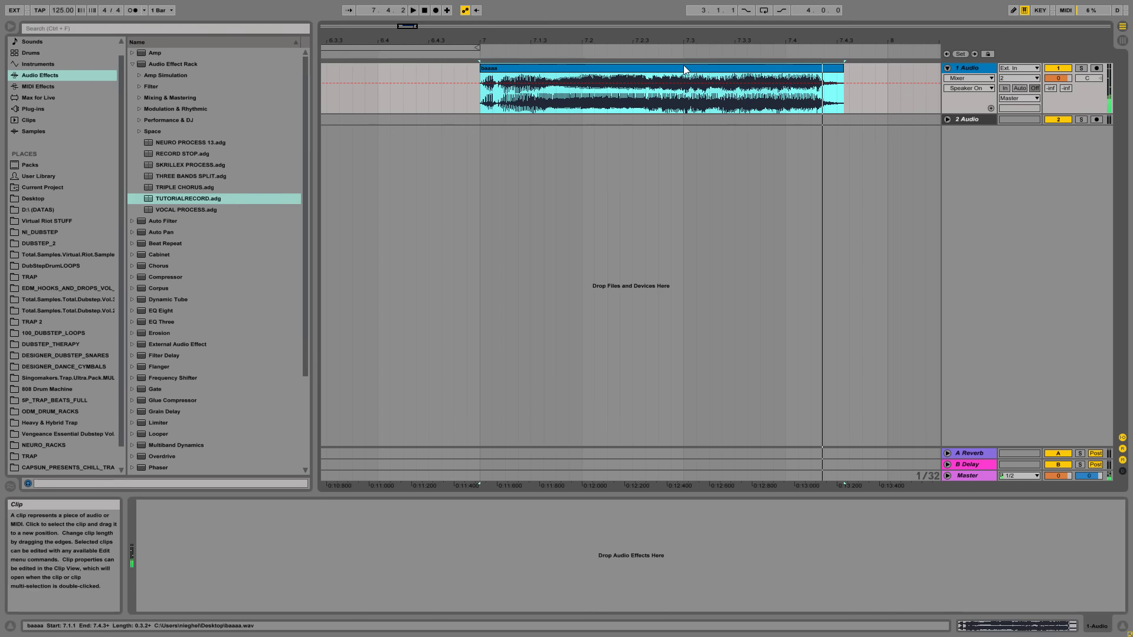
key(space)
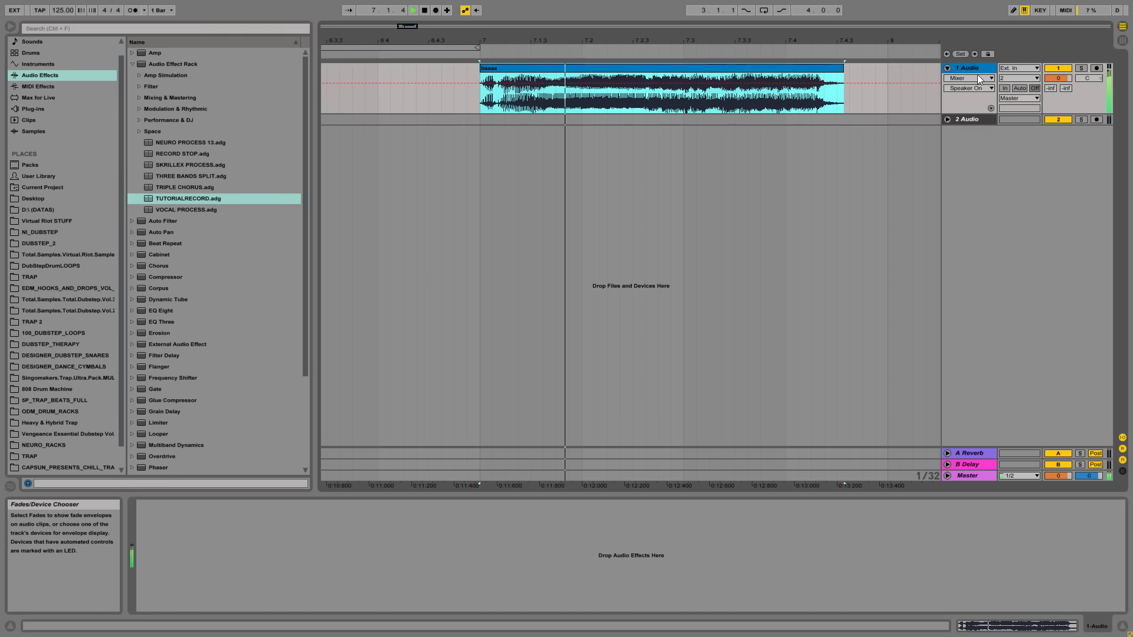
key(space)
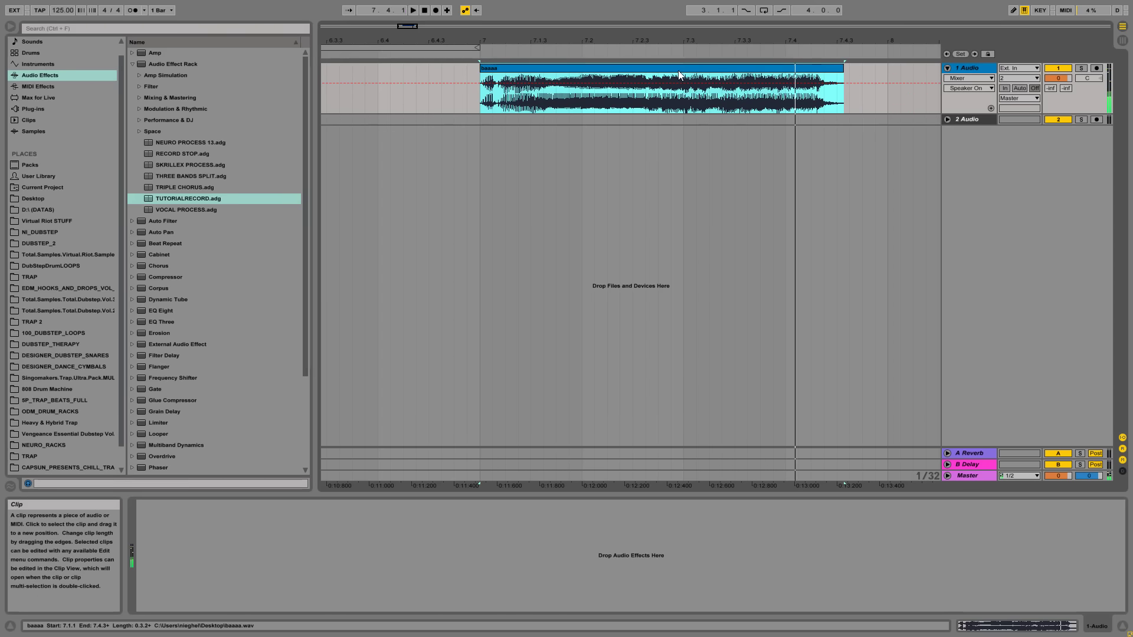
- Open the baaaa clip's sample settings, enable warping and set its transposition to -23 st
double_click(678, 69)
drag(581, 188, 403, 195)
click(648, 71)
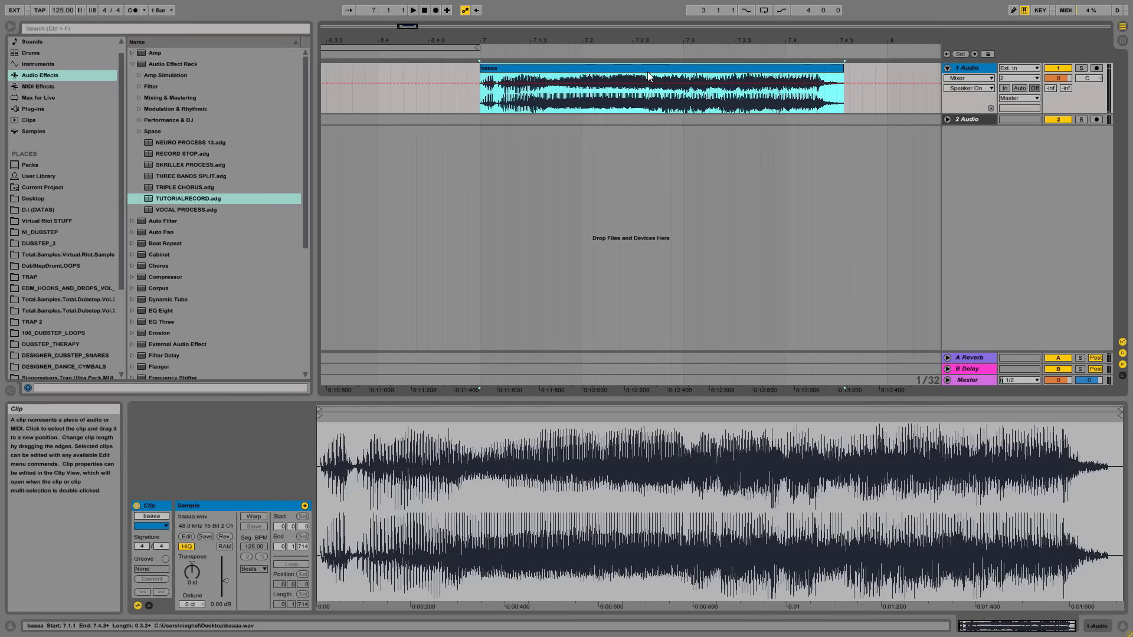
drag(192, 571, 192, 596)
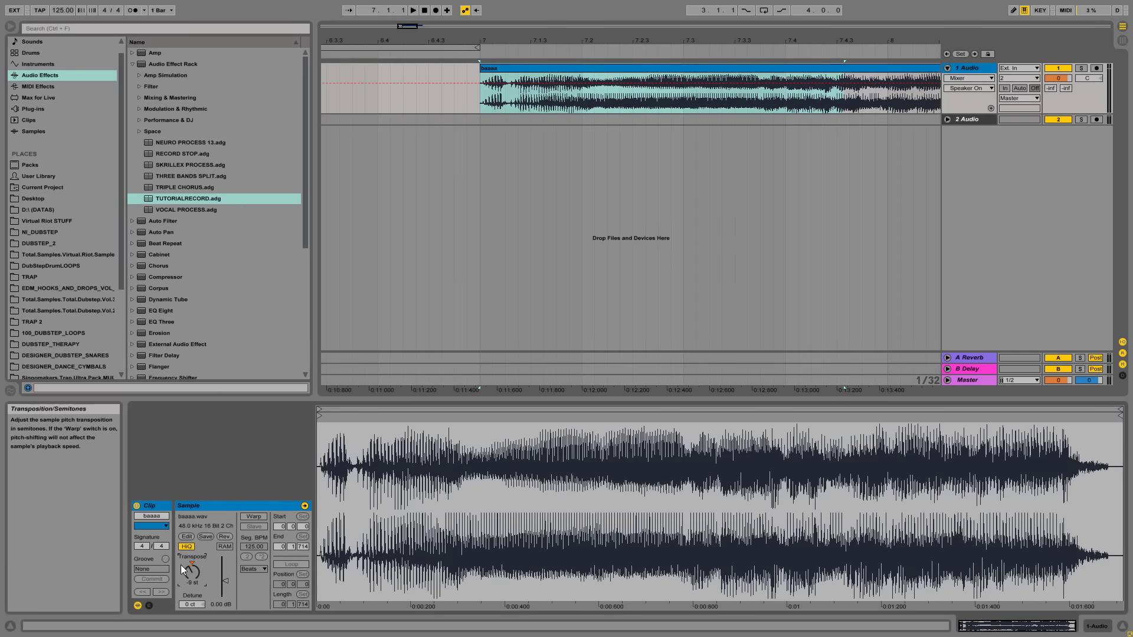
key(Delete)
click(253, 516)
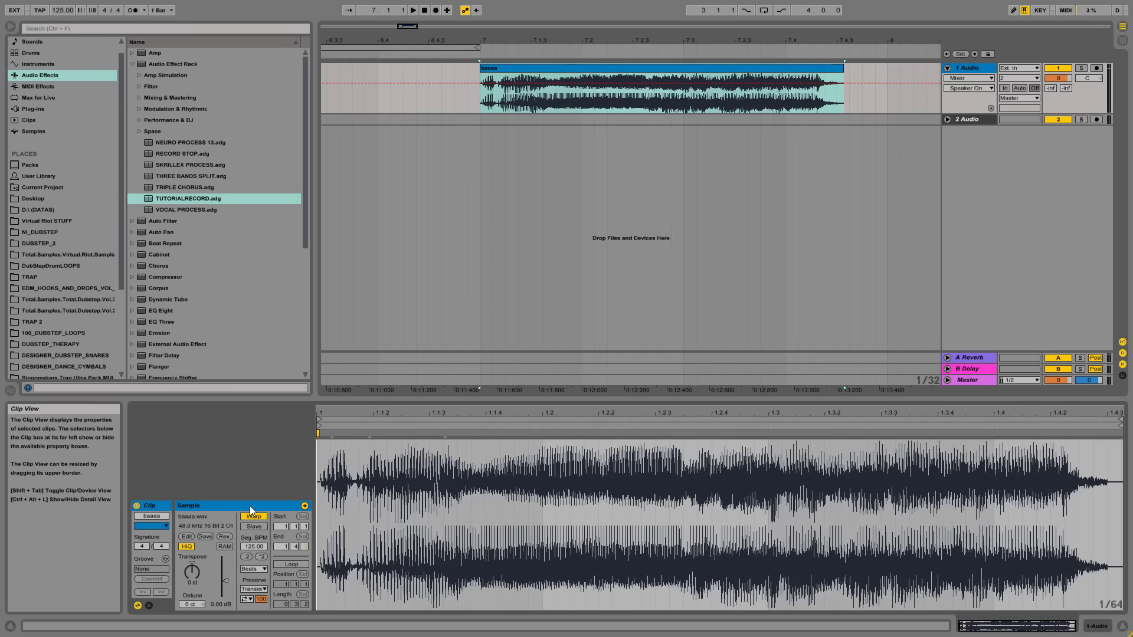
drag(203, 569, 203, 620)
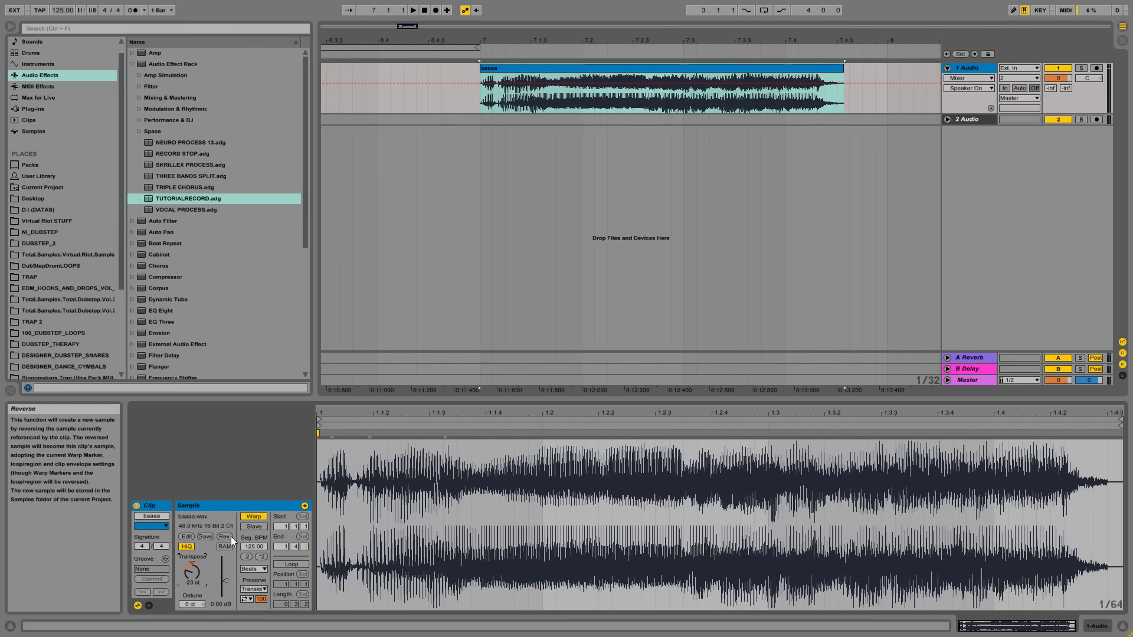
- Switch the baaaa clip's warp mode to Complex Pro and audition the result from the clip's start
key(space)
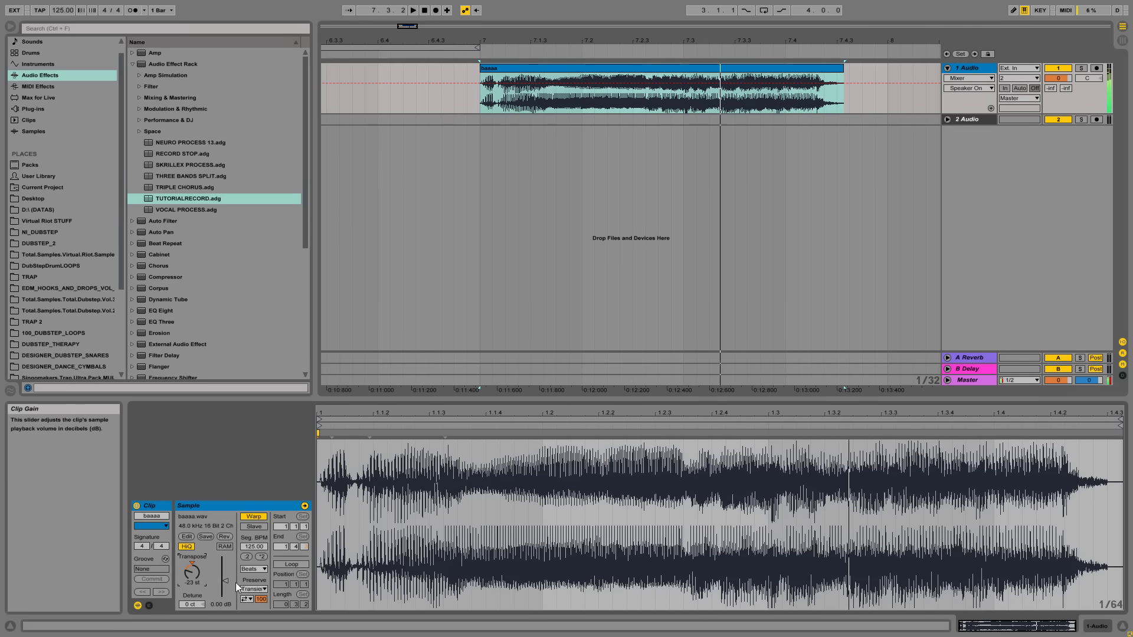
click(254, 569)
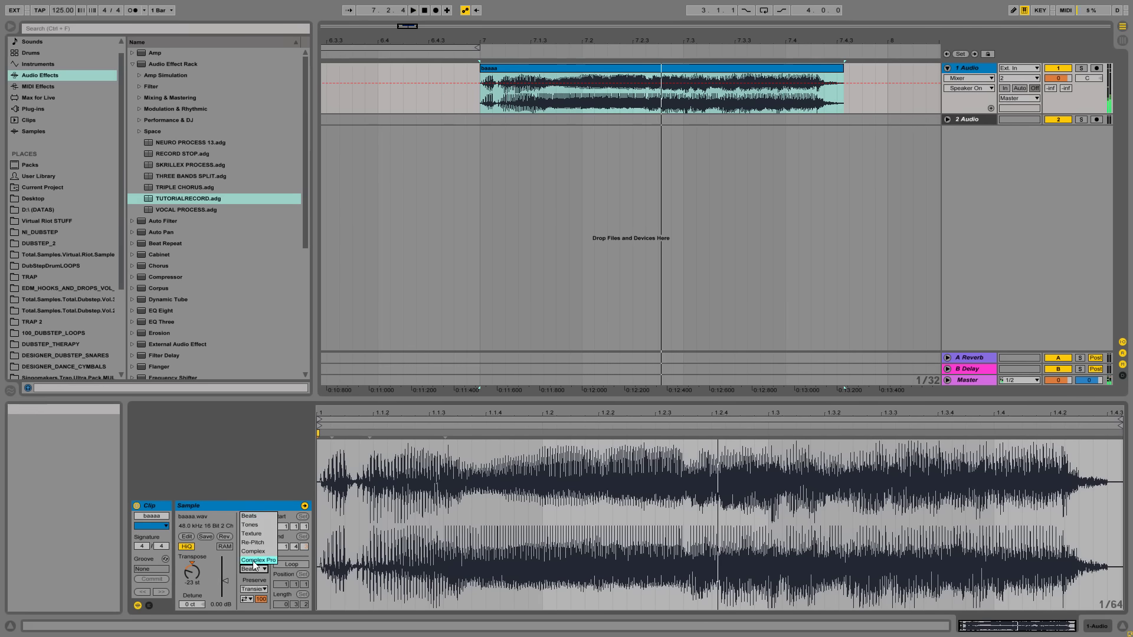
click(253, 560)
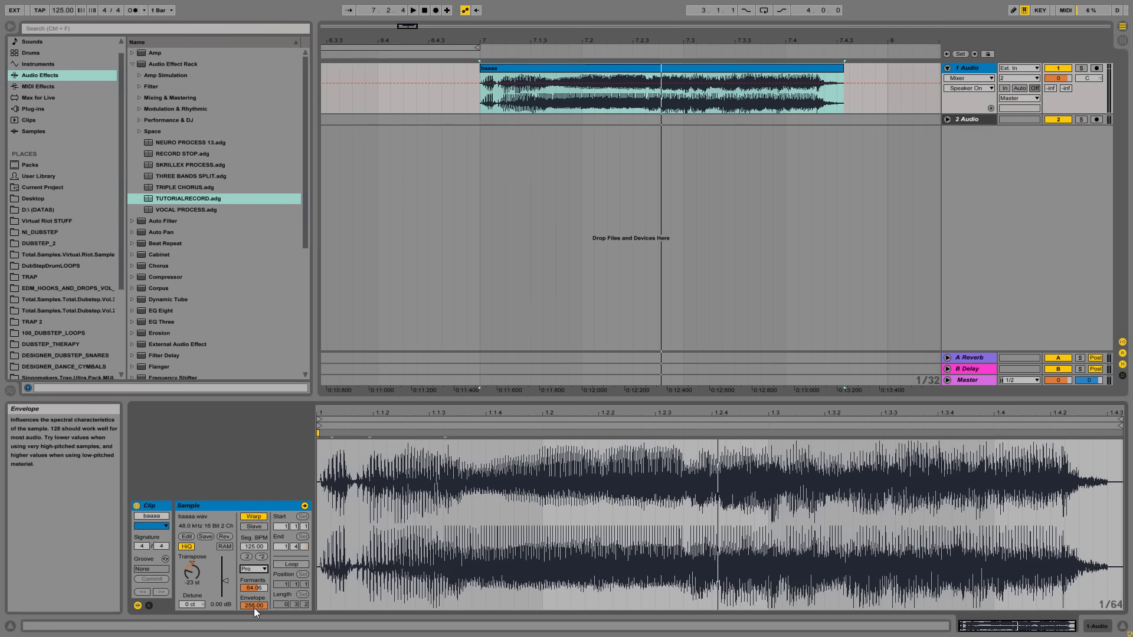
click(632, 66)
key(space)
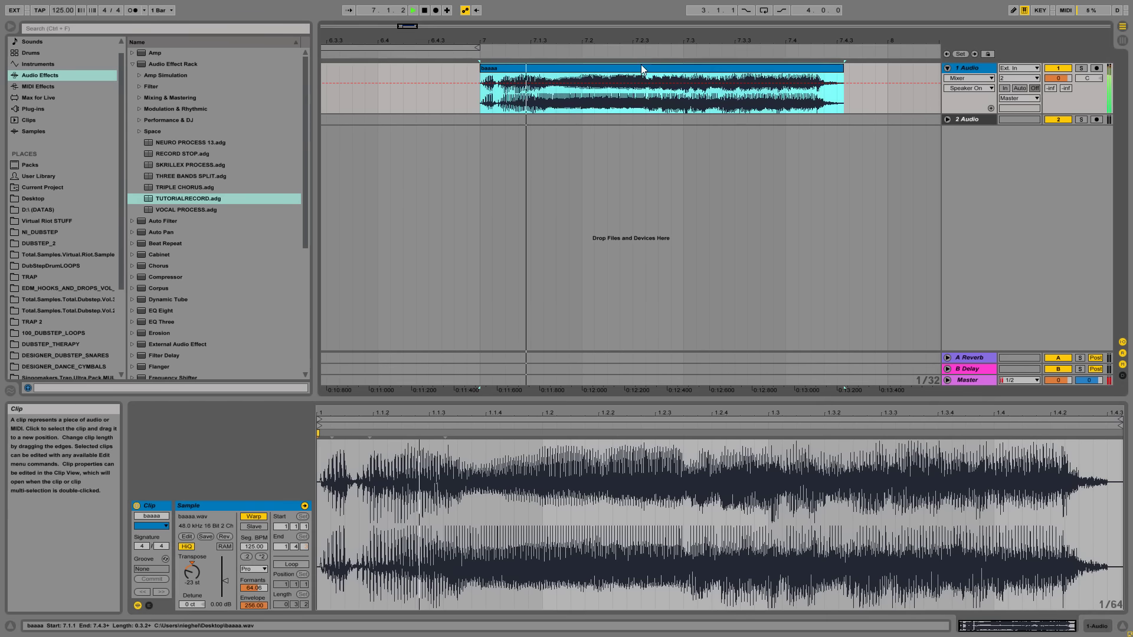
drag(699, 44, 605, 40)
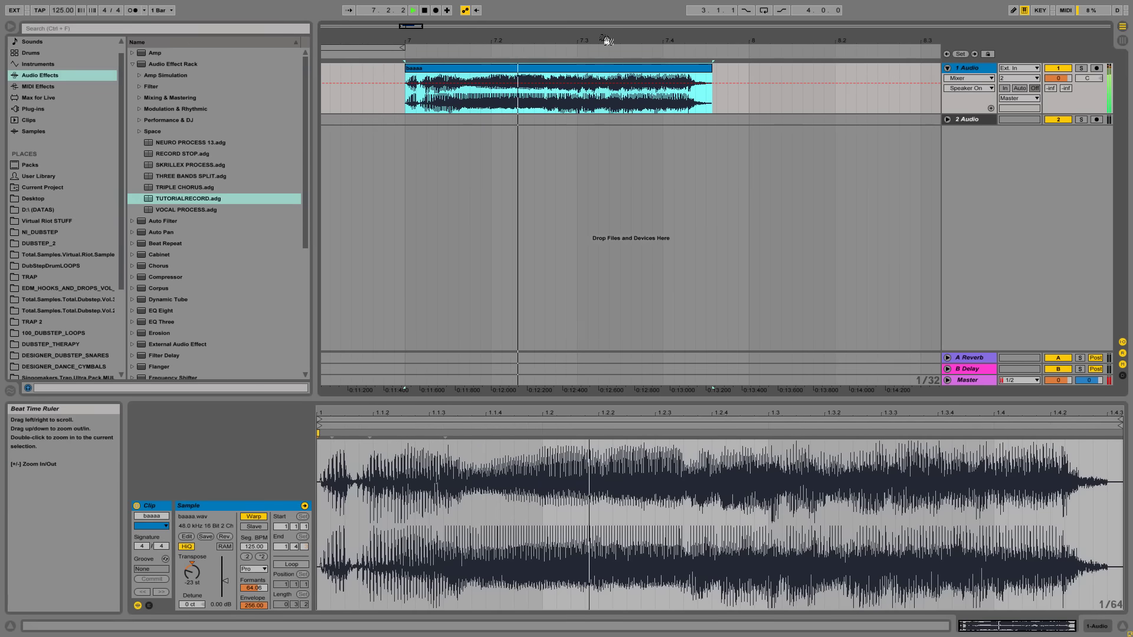
key(space)
- Audition the second half of the clip around 7.3.2 and select the section from 7.3.2 to 7.4.2
click(617, 104)
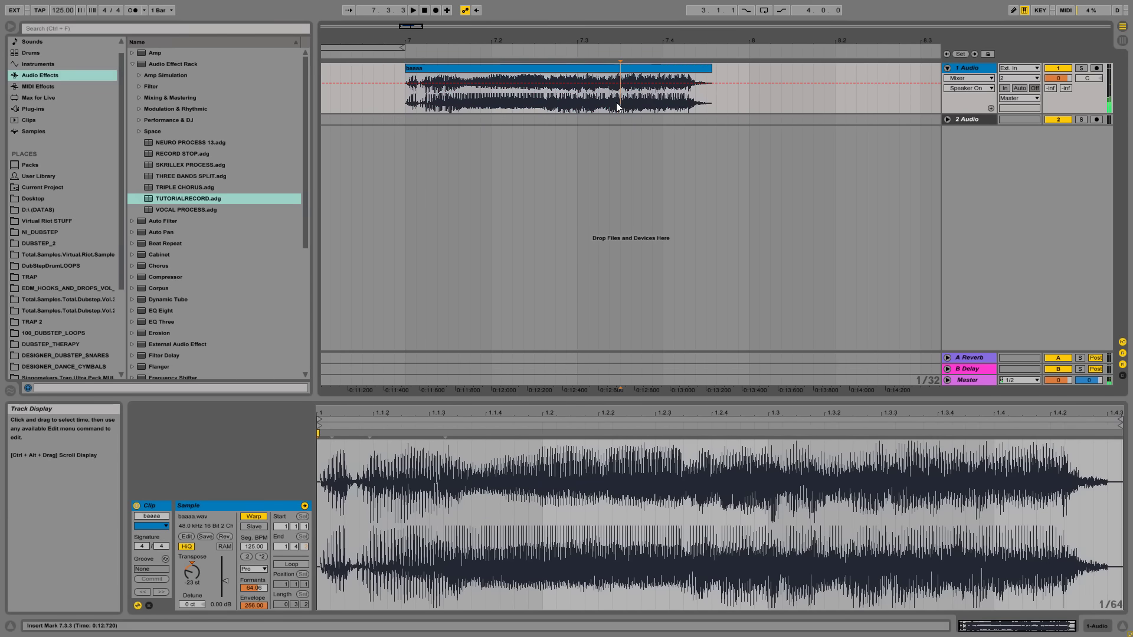
key(space)
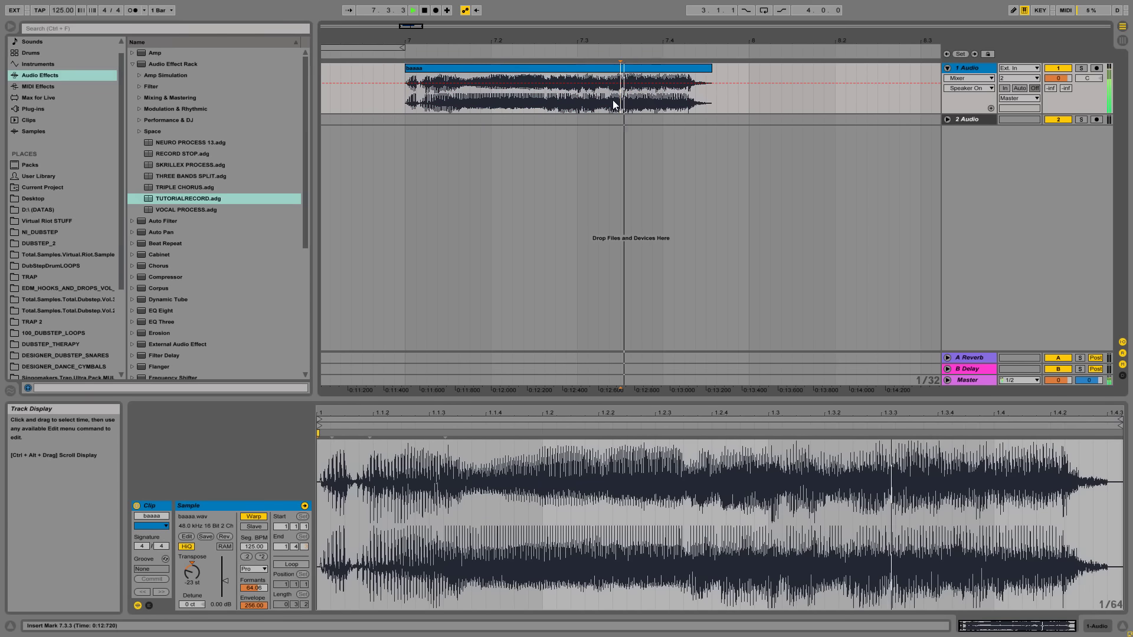
click(610, 93)
key(space)
key(space)
key(space)
key(space)
key(space)
key(space)
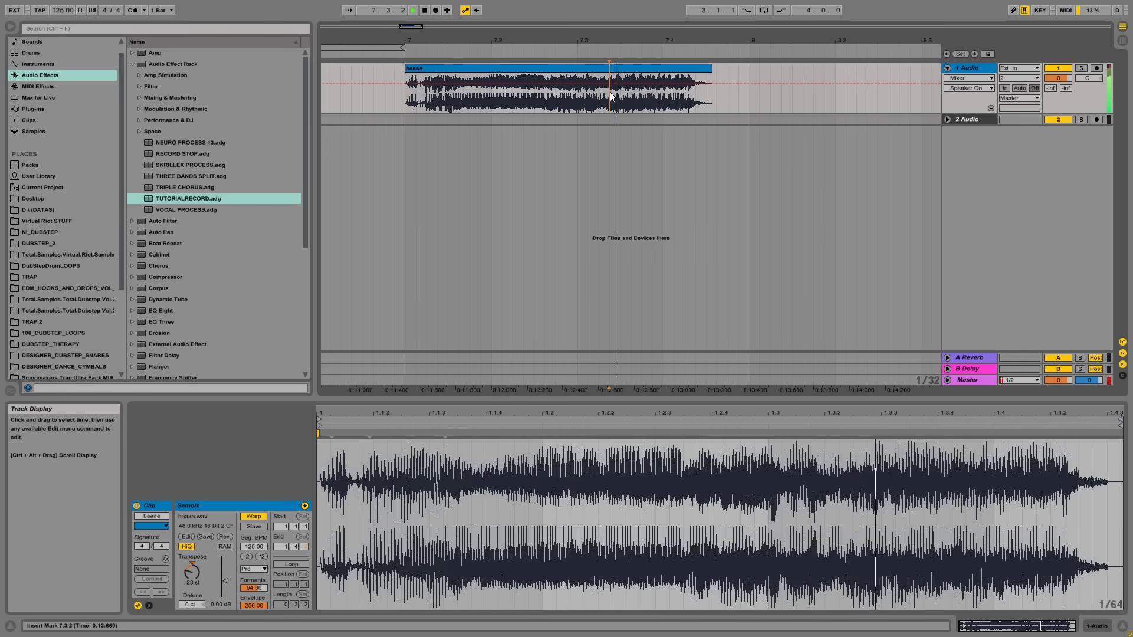
key(space)
drag(611, 91, 691, 96)
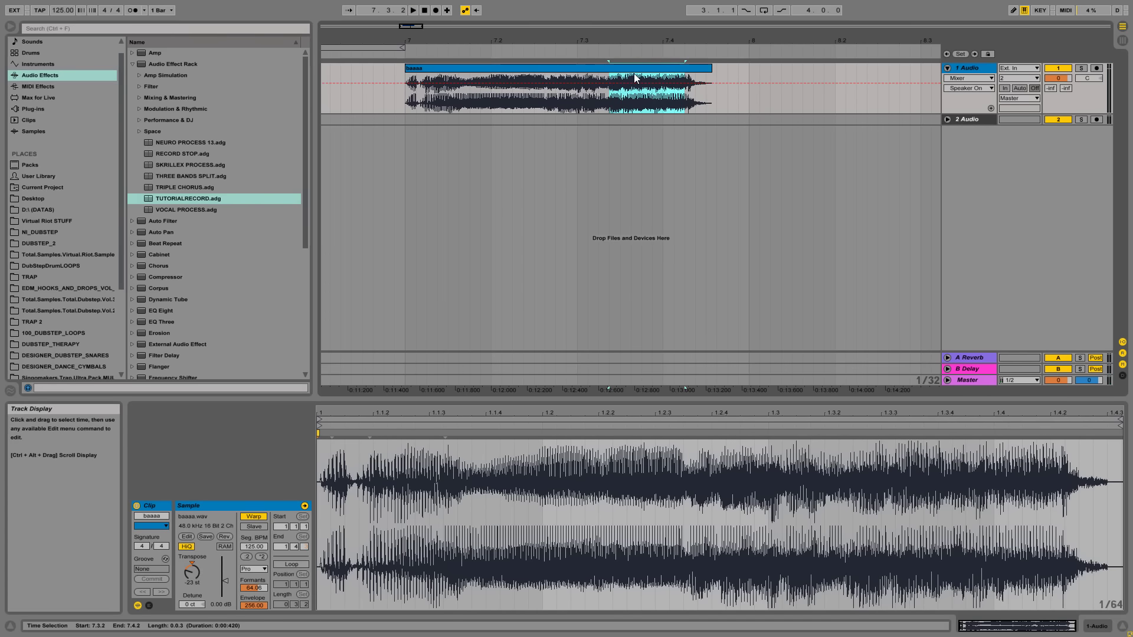
- Try to export the selected section as a WAV over the existing baaagrowl file on the desktop
key(ctrl+shift+r)
click(553, 469)
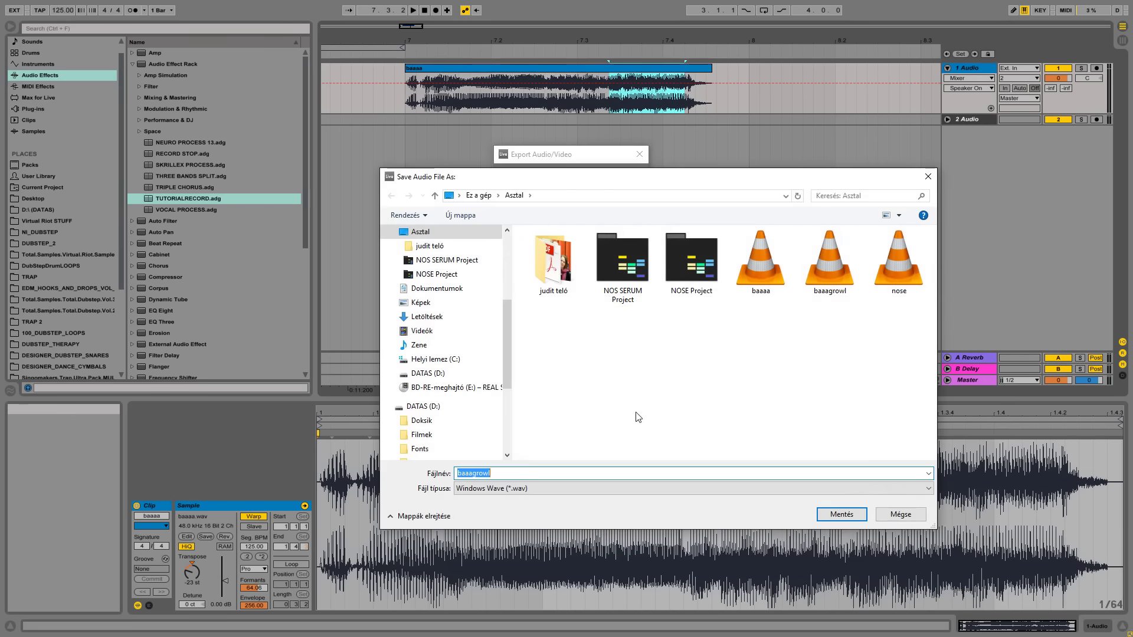
click(832, 277)
click(841, 515)
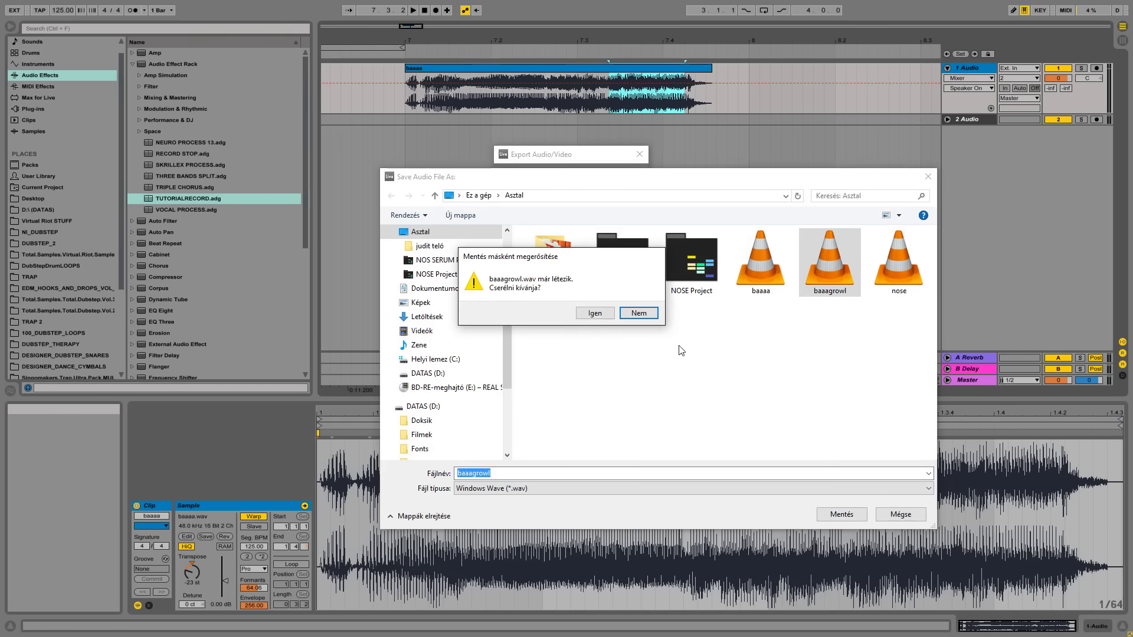
click(595, 313)
click(568, 345)
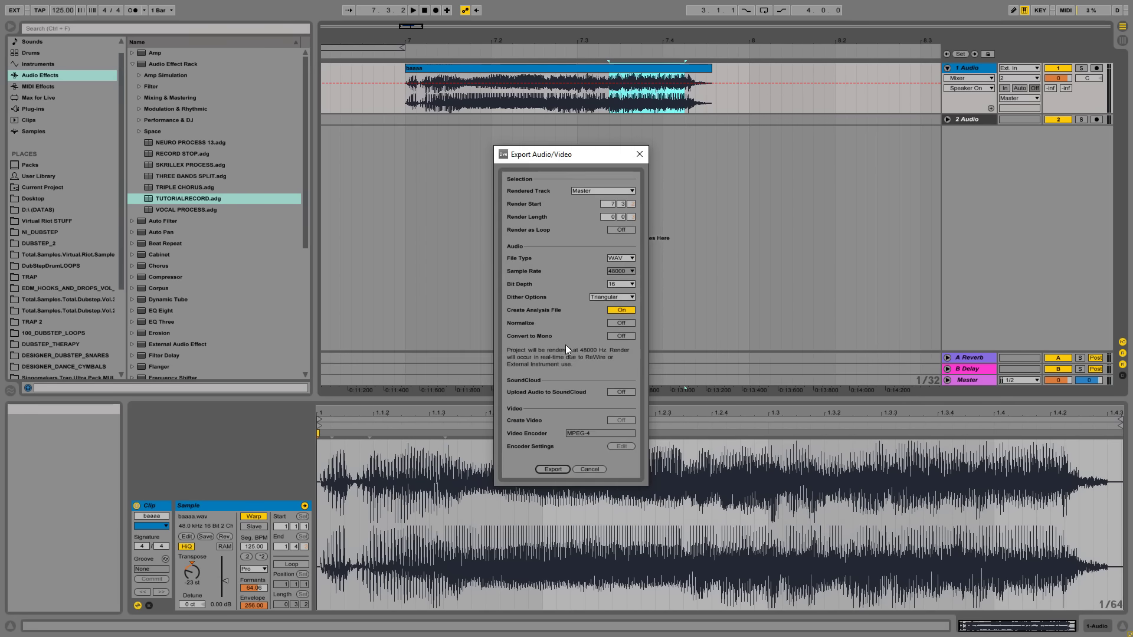
click(553, 469)
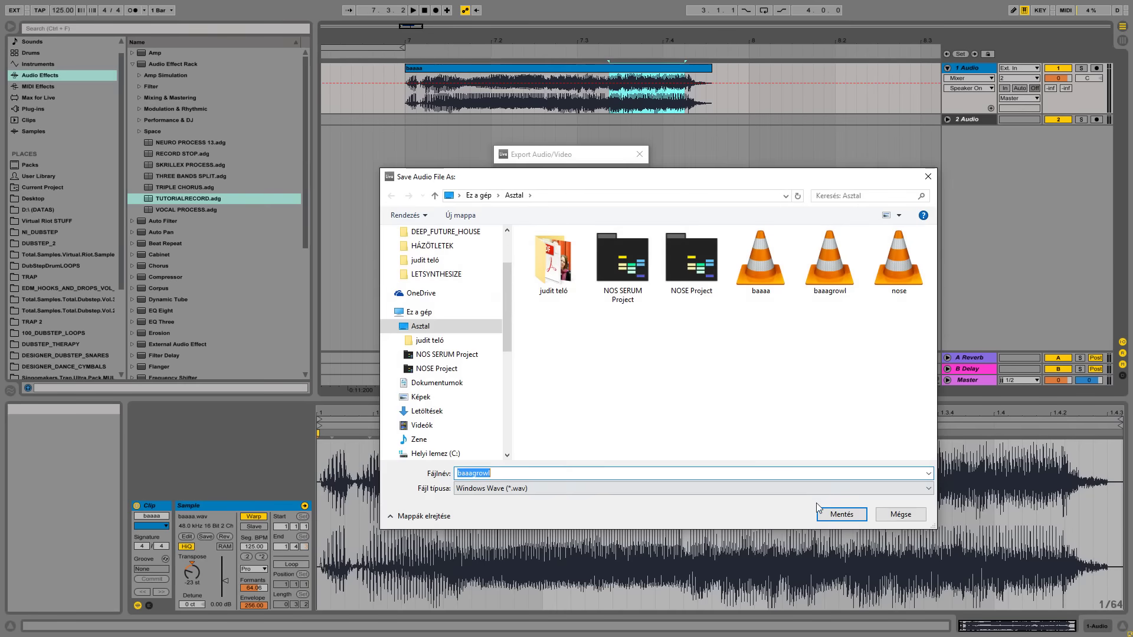
click(841, 515)
click(601, 311)
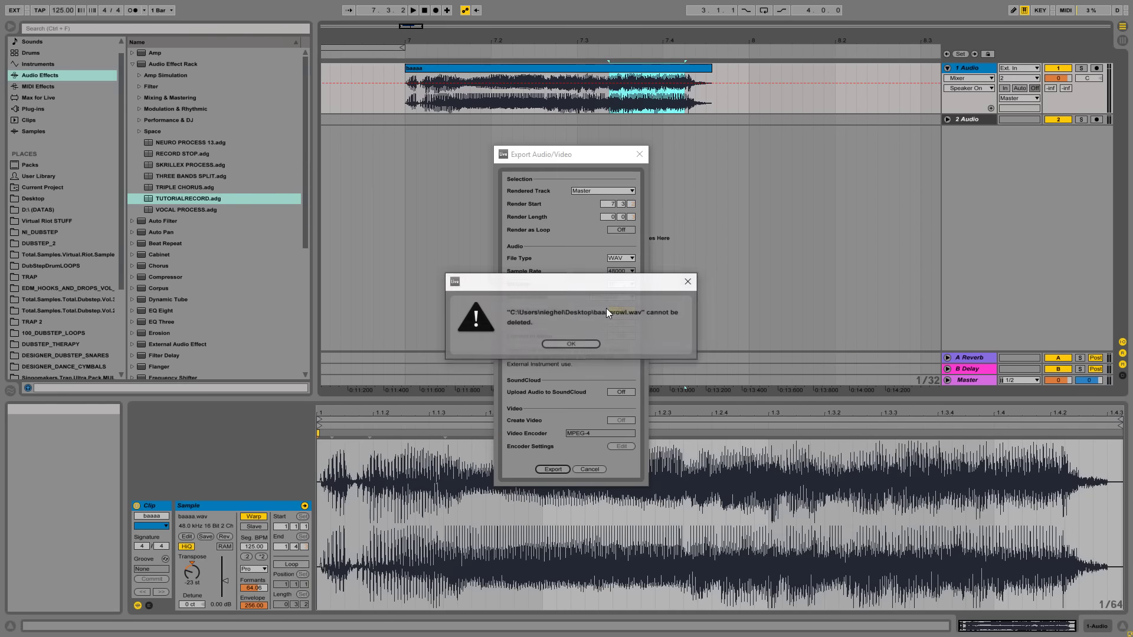
click(589, 345)
- Export the selected section to the desktop as baaagrowl2 in WAV format, skipping the wait for external effects to become silent
click(570, 468)
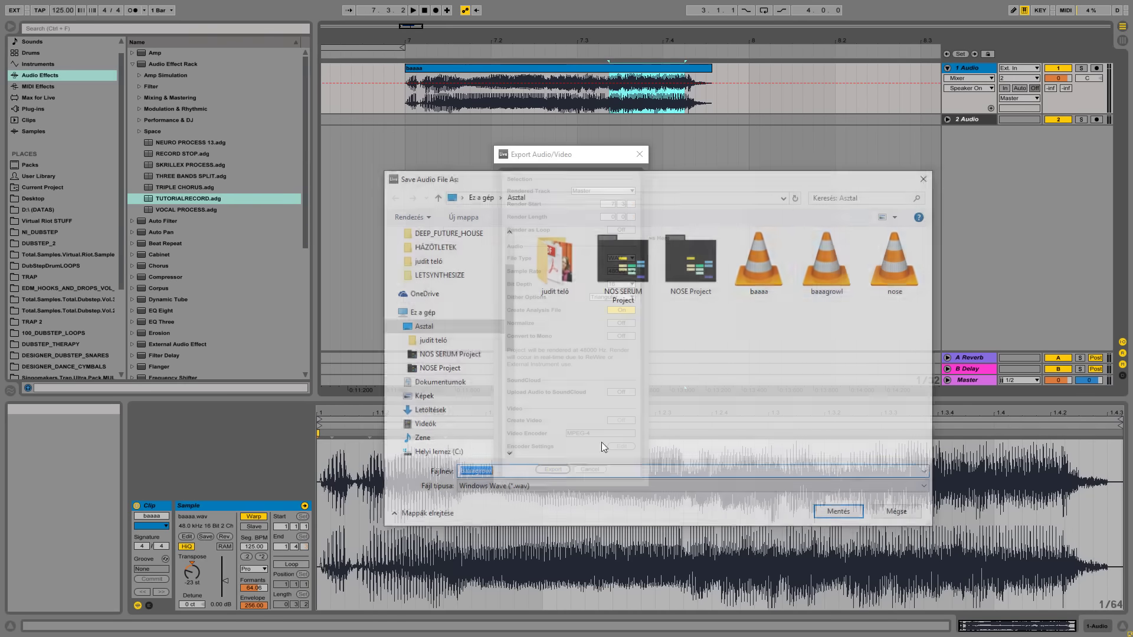
click(822, 275)
double_click(523, 472)
click(523, 473)
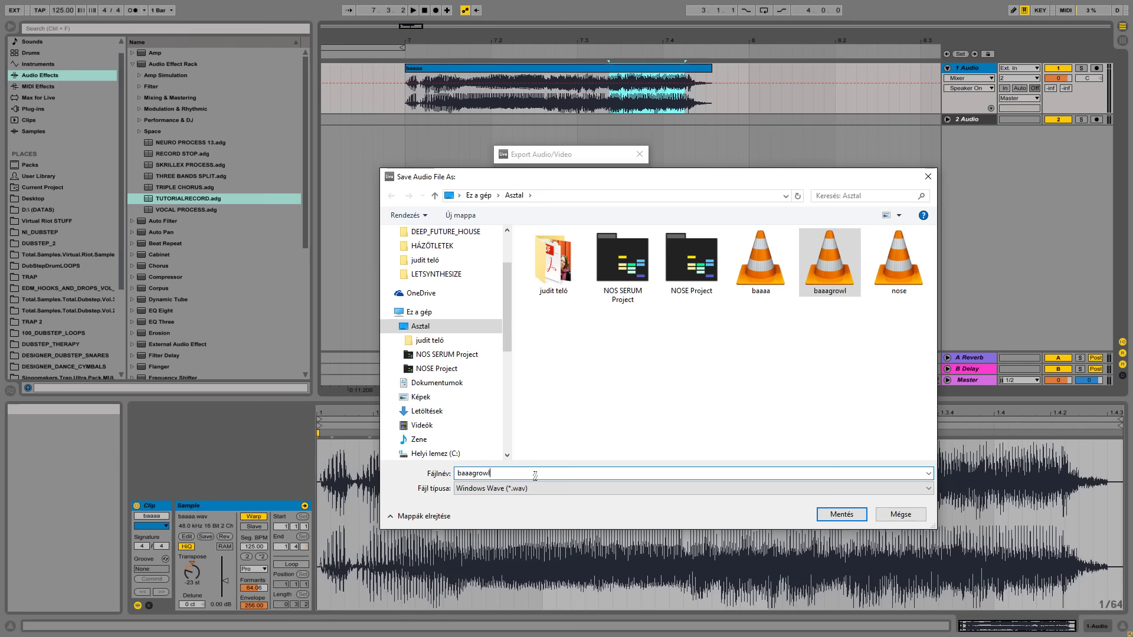
text(2)
click(821, 514)
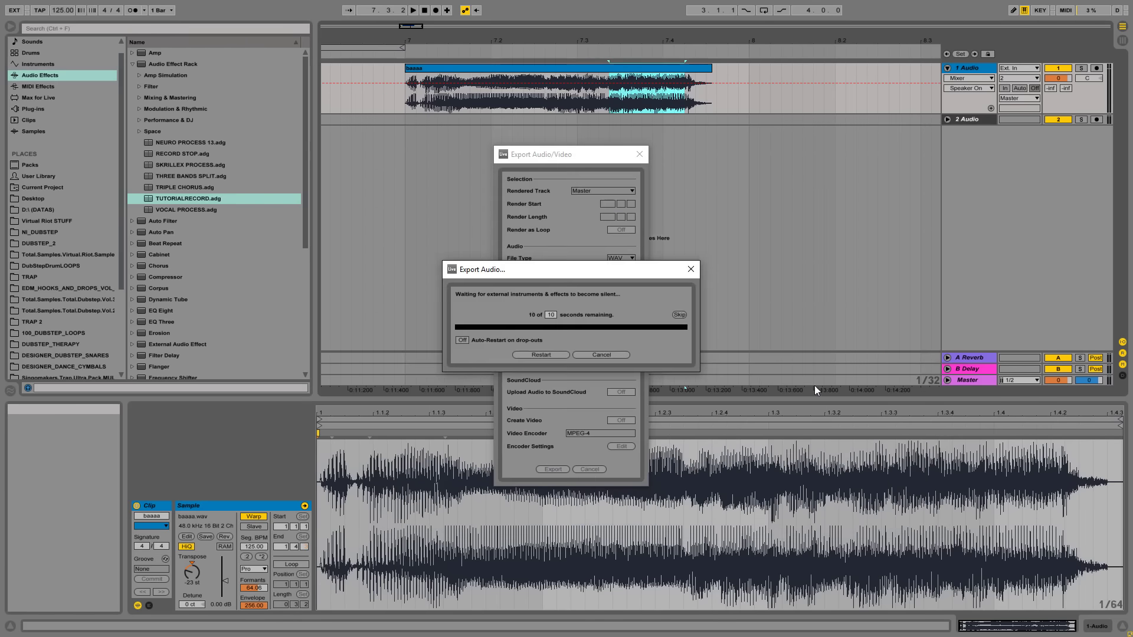
click(679, 315)
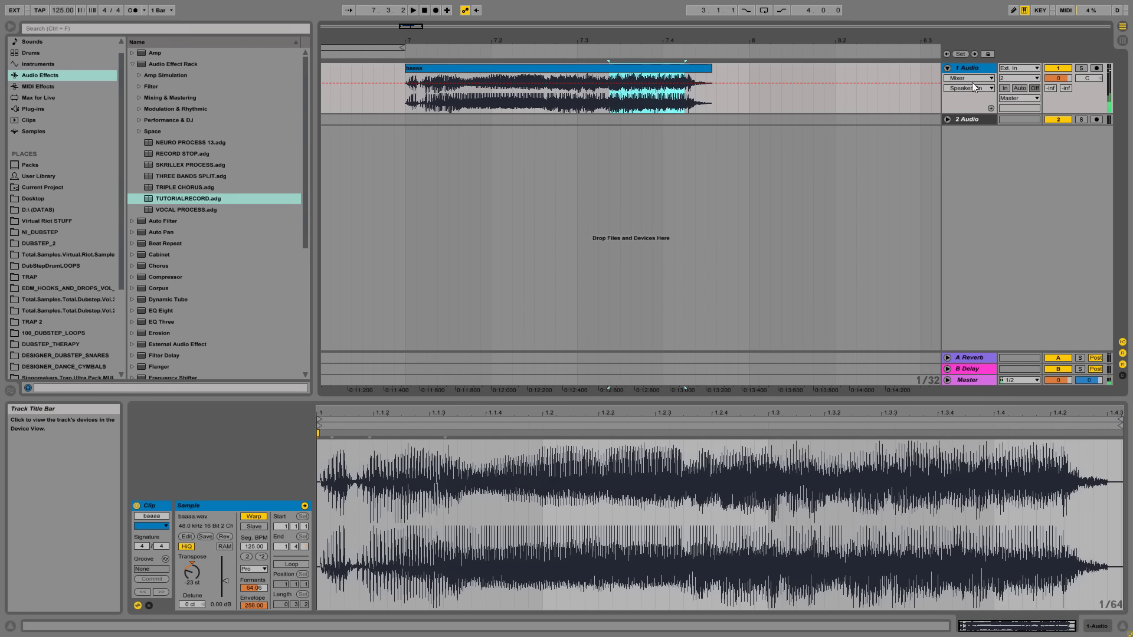
- Insert a MIDI track below the audio track and load the Serum_x64 plug-in onto it
key(ctrl+shift+t)
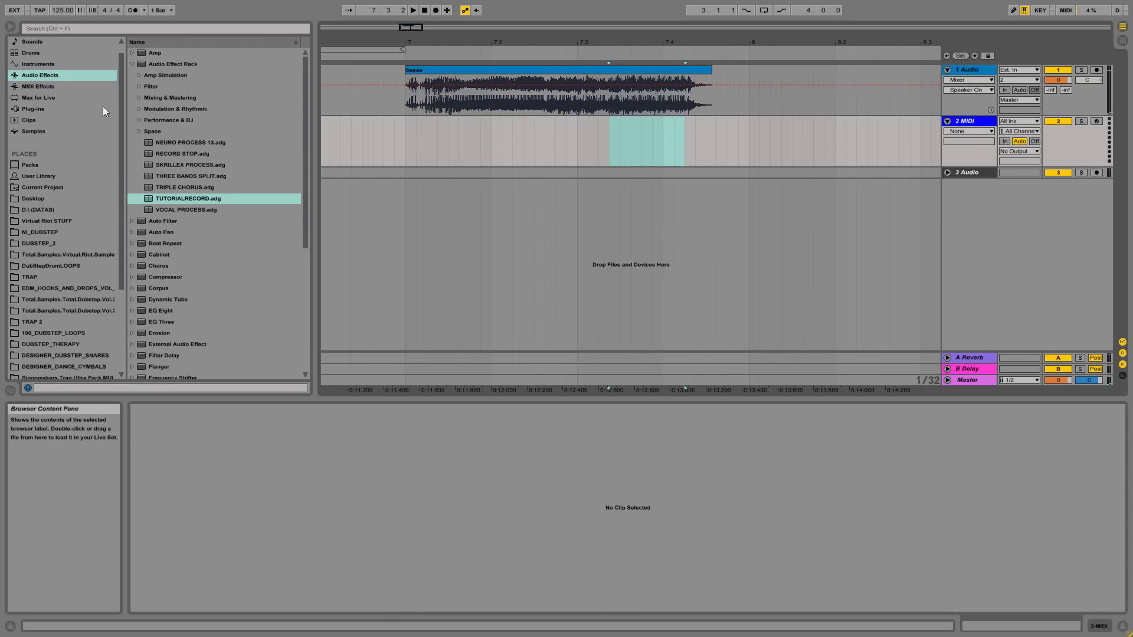
click(33, 108)
scroll(194, 210, down, 2)
scroll(189, 213, down, 2)
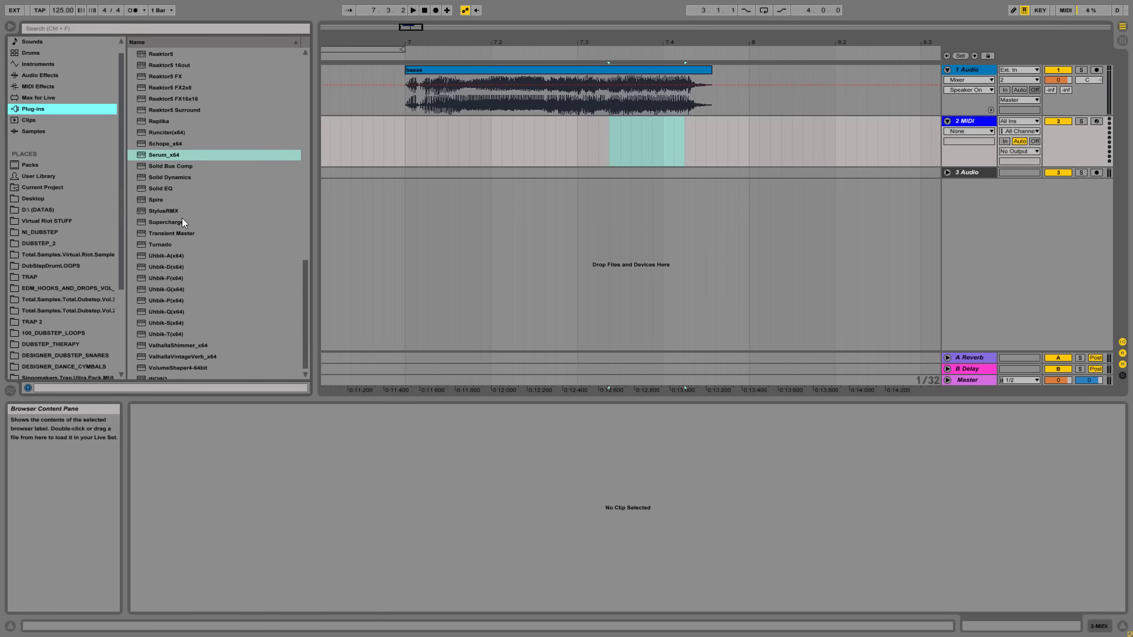
click(161, 157)
drag(508, 144, 508, 145)
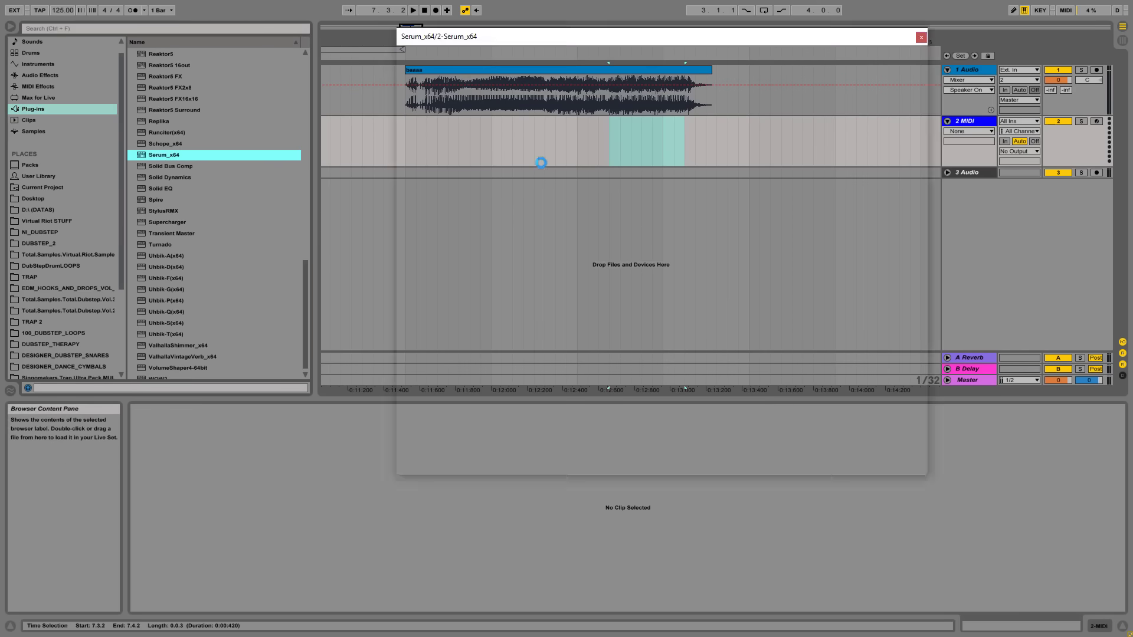
- Open Serum's oscillator A wavetable editor and set the import split to note D#0, 1134 samples, through the formula
click(633, 137)
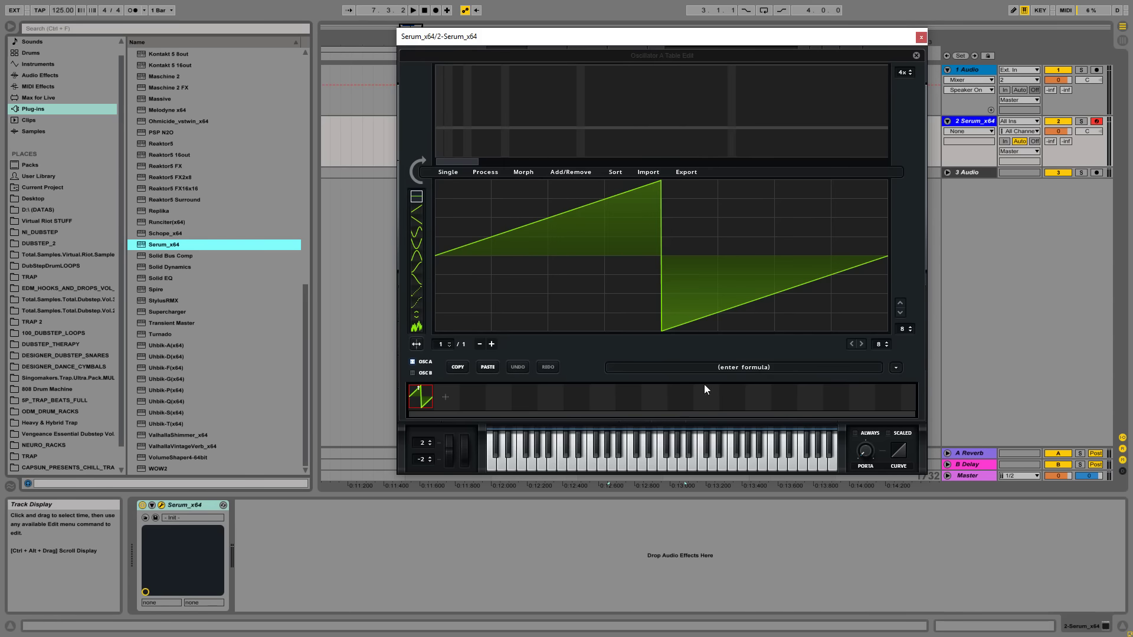
click(718, 370)
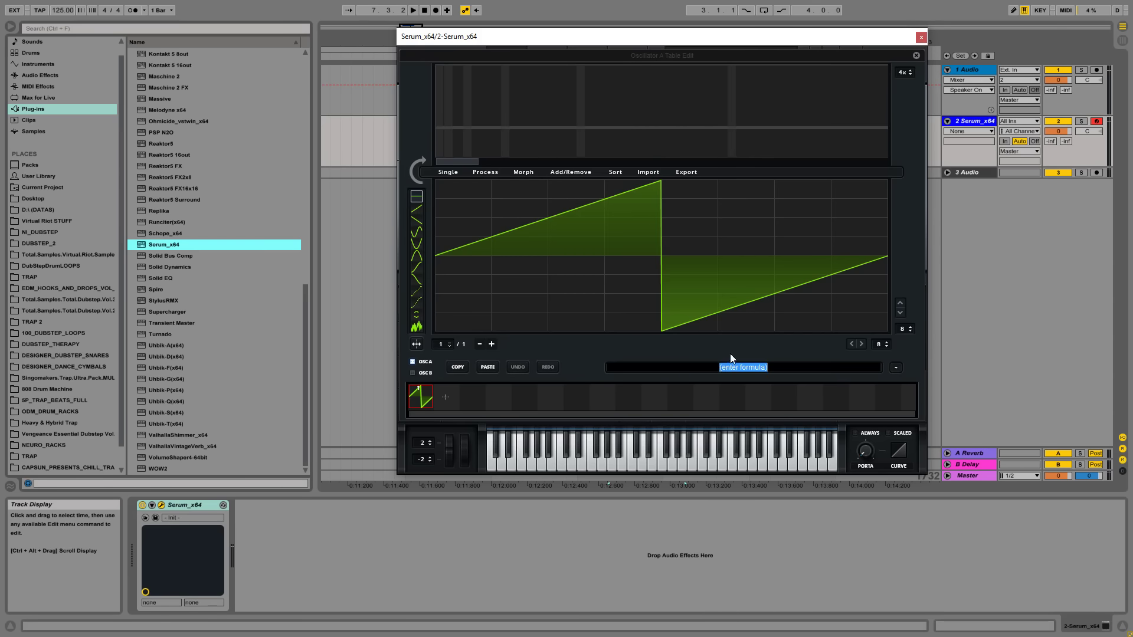
key(Return)
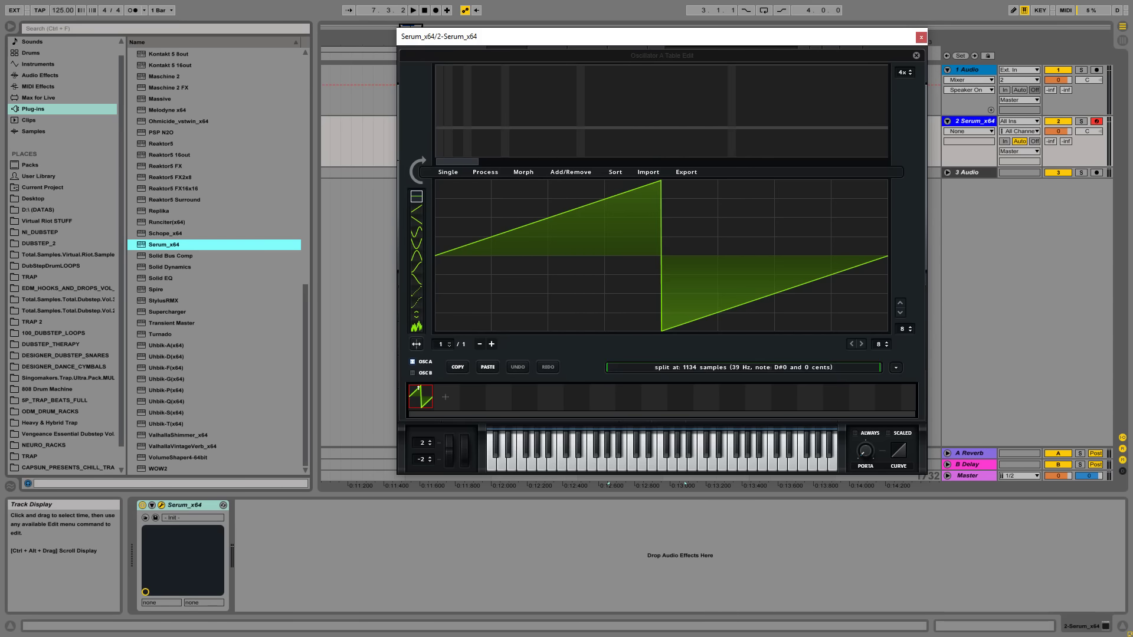
- Import baaagrowl2.wav from the desktop folder into the wavetable editor using the split setting
click(37, 189)
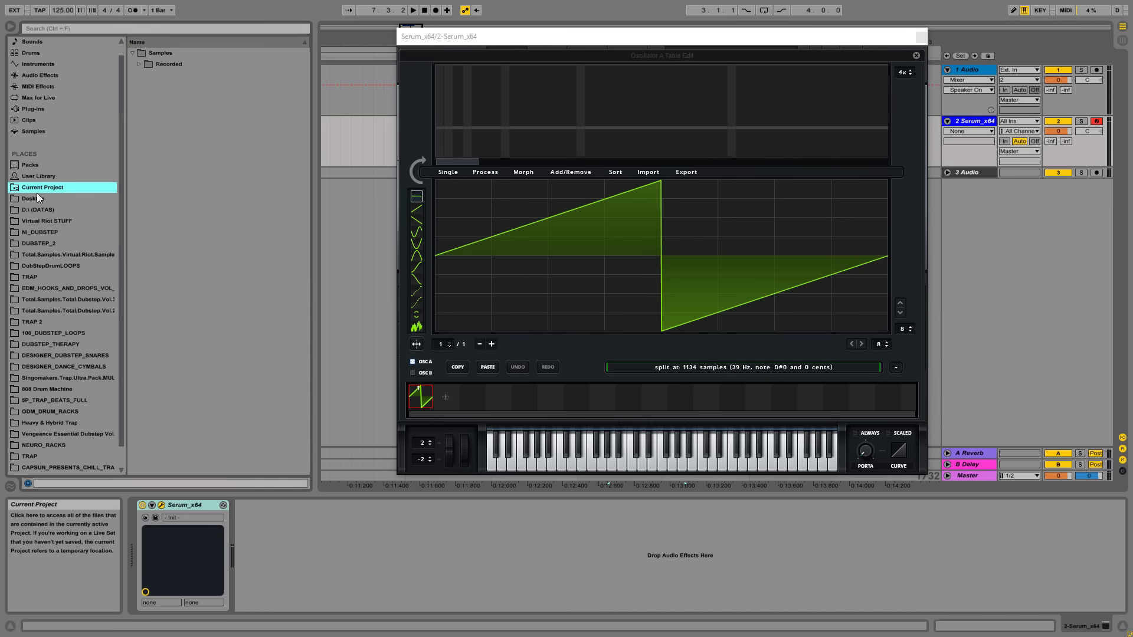
click(31, 198)
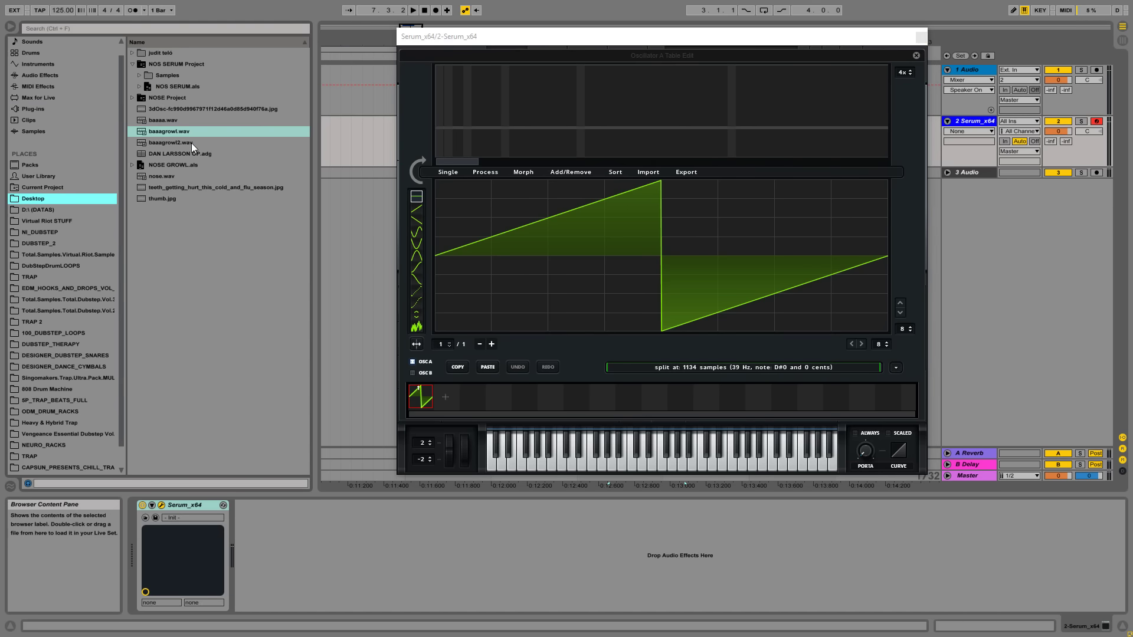
click(173, 142)
click(167, 131)
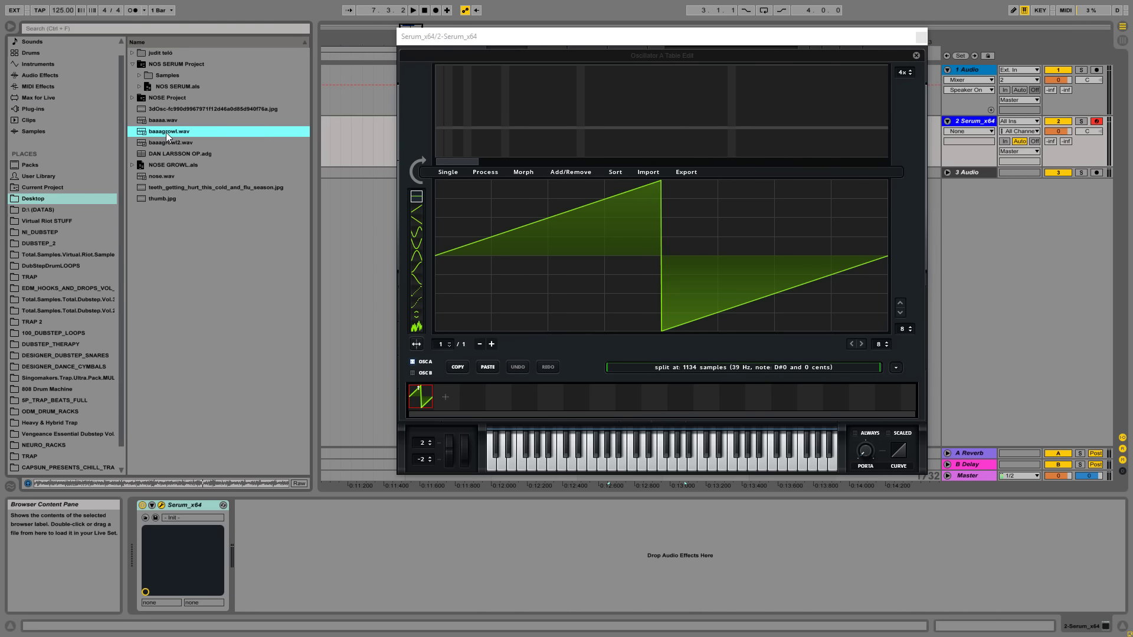
drag(168, 145, 610, 257)
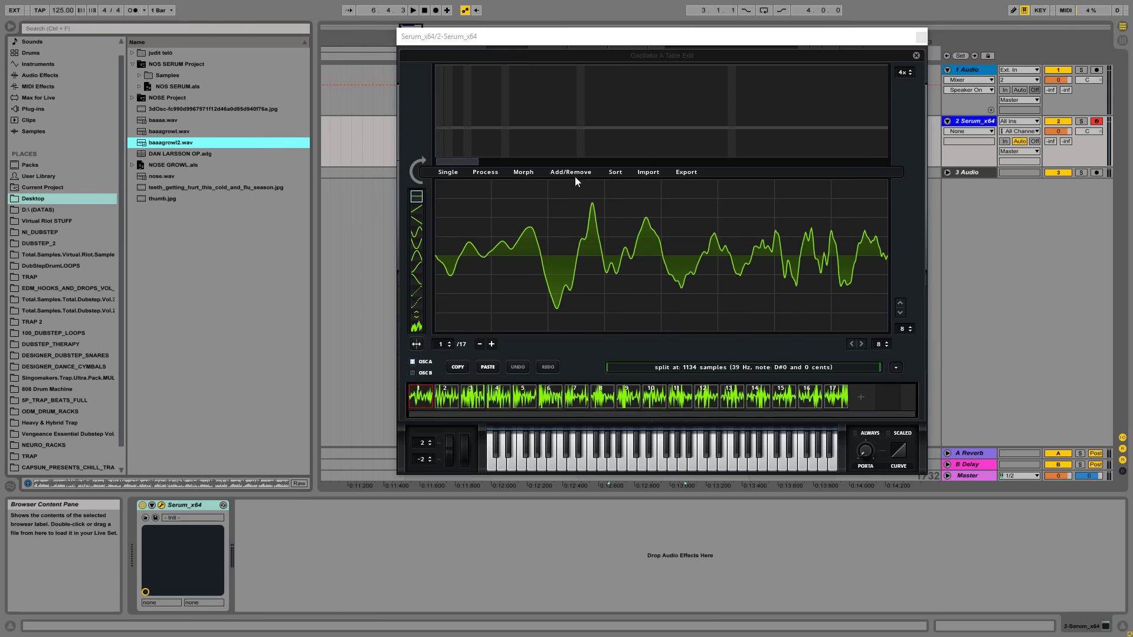
- Morph the imported wavetable out to 256 frames, crossfade the frame edges at grid size, and close the wavetable editor
click(523, 172)
click(567, 200)
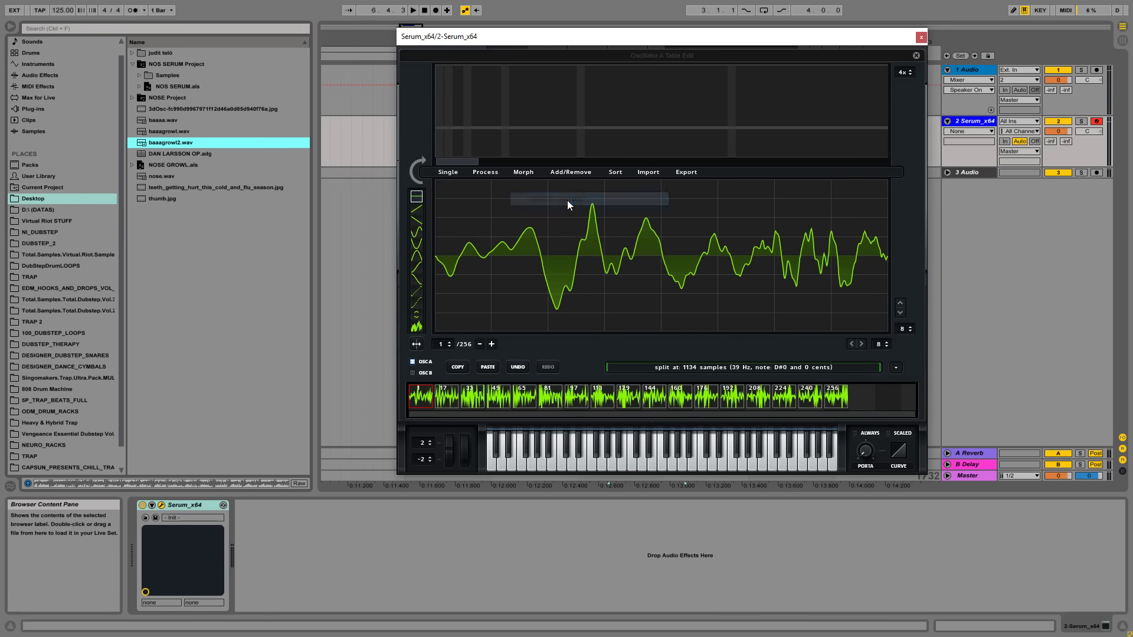
click(482, 172)
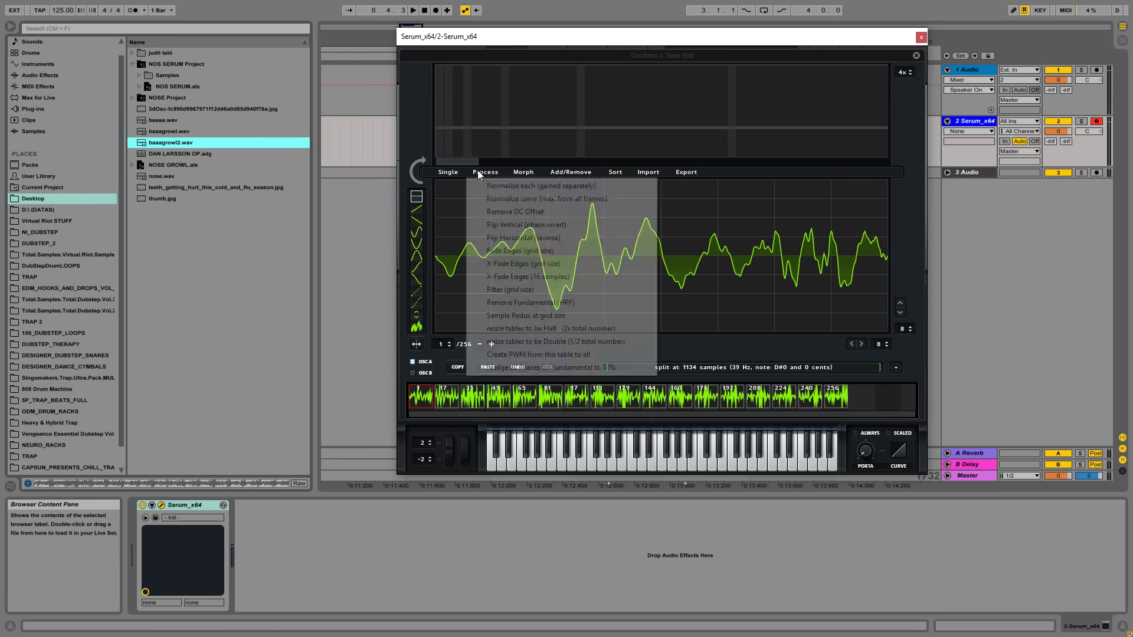
click(527, 265)
click(916, 55)
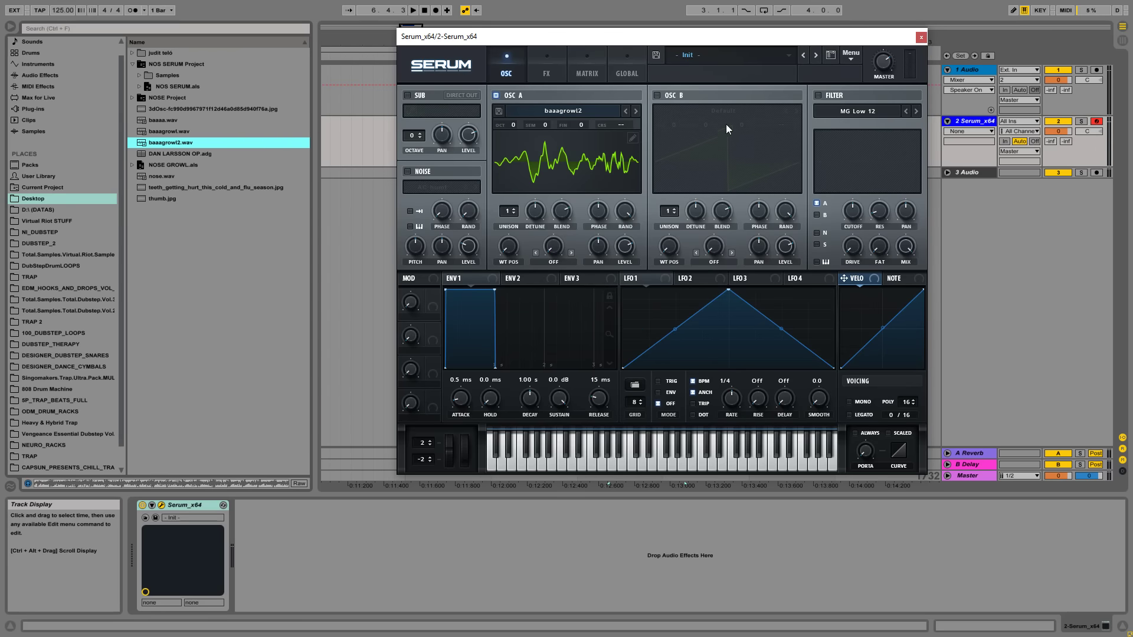
- Enable the compressor effect in multiband mode, raise its gain, and audition oscillator A by sweeping the wavetable position
drag(508, 246, 548, 300)
click(552, 66)
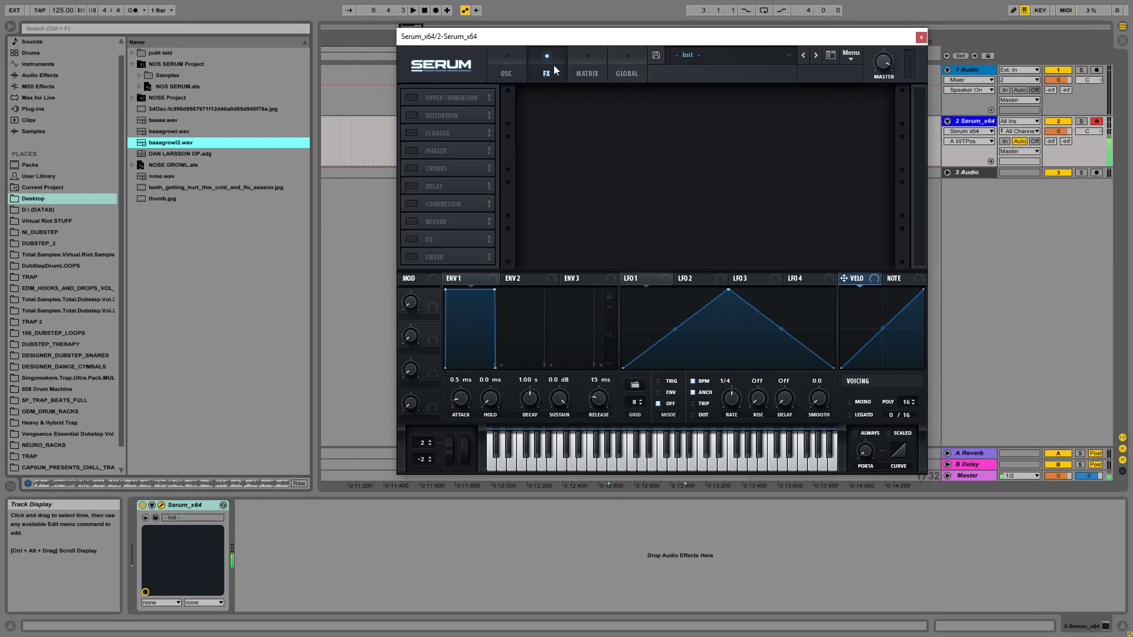
click(412, 204)
click(760, 123)
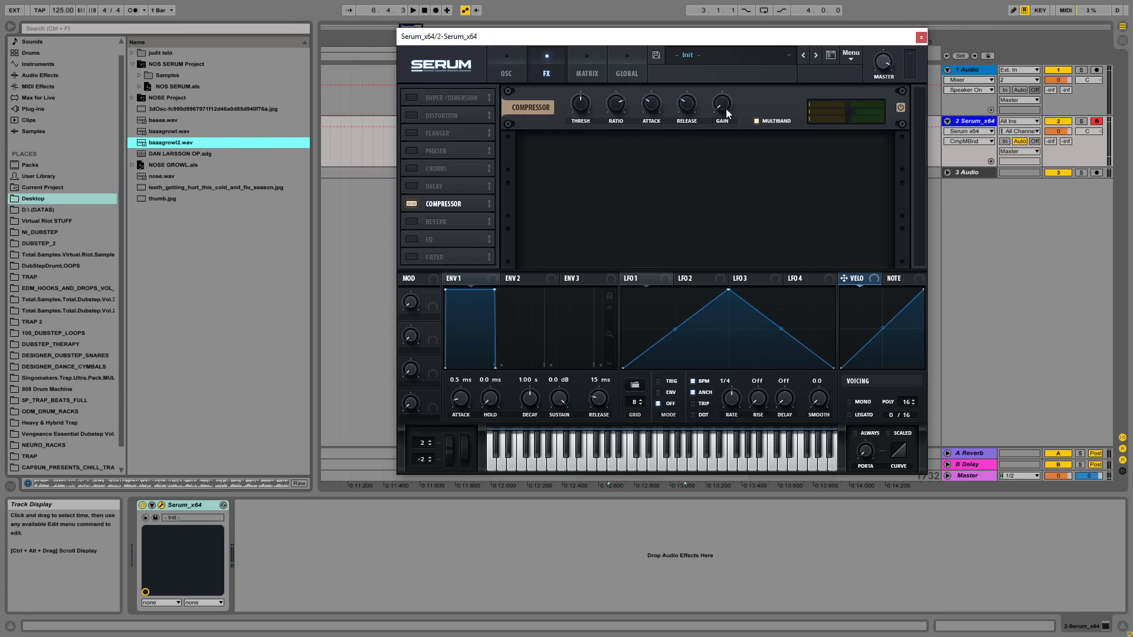
click(508, 71)
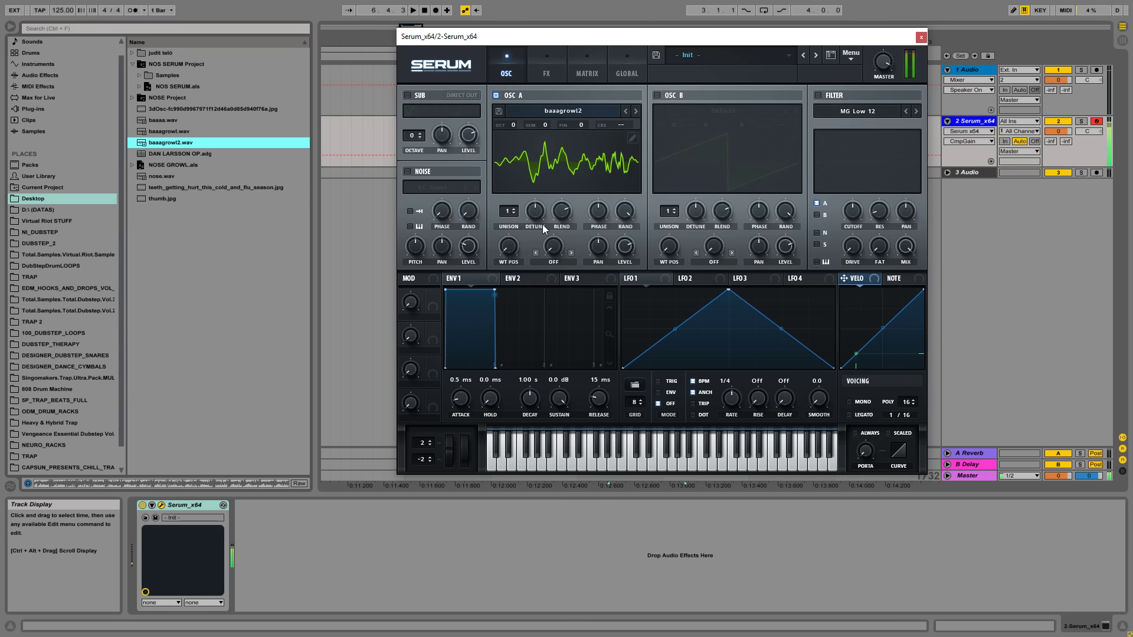
drag(508, 247, 661, 370)
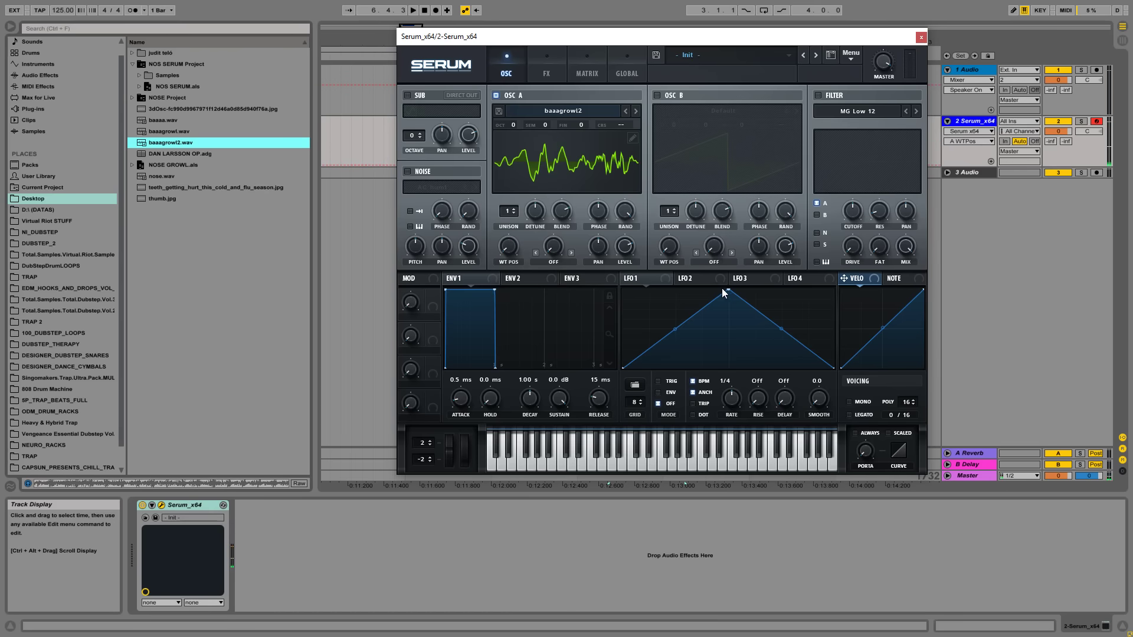
- Shift LFO 1's peak close to the start and curve its fall to a new low point before the middle
drag(728, 289, 649, 307)
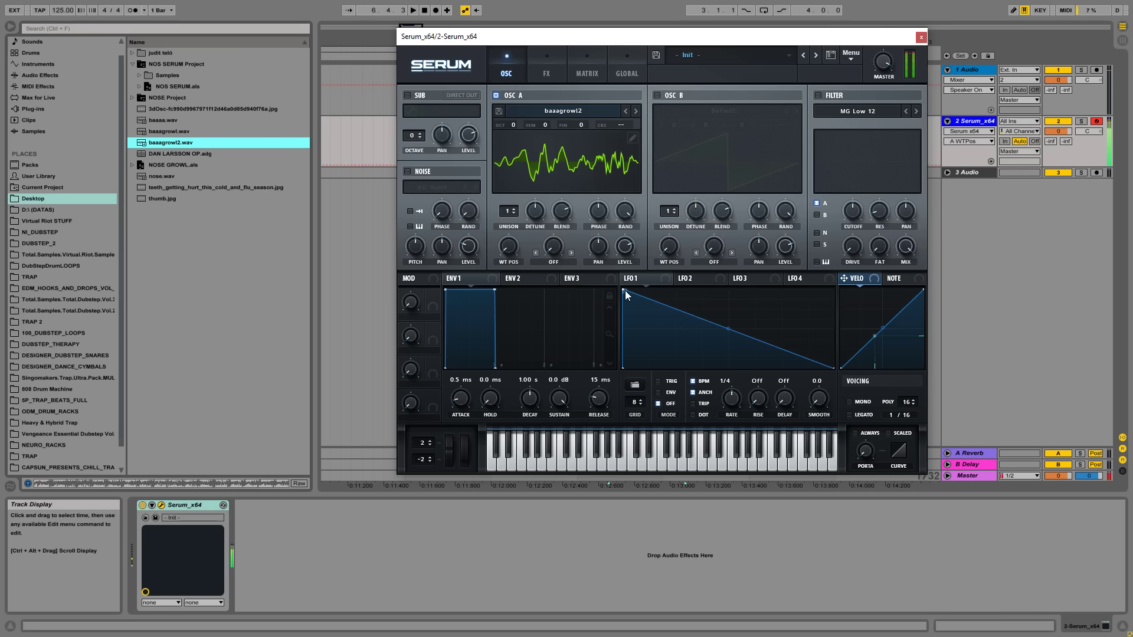
drag(631, 289, 698, 386)
double_click(700, 311)
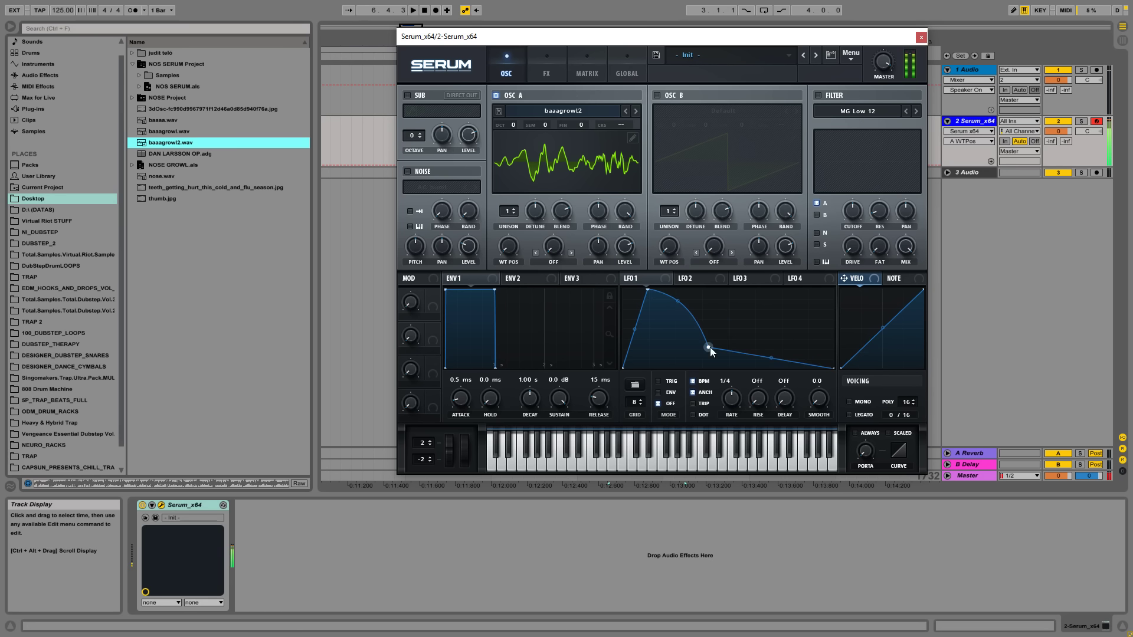
- Add two full-height peaks with a low point between them to the second half of LFO 1's shape
double_click(727, 352)
drag(727, 352, 797, 289)
double_click(767, 318)
double_click(788, 350)
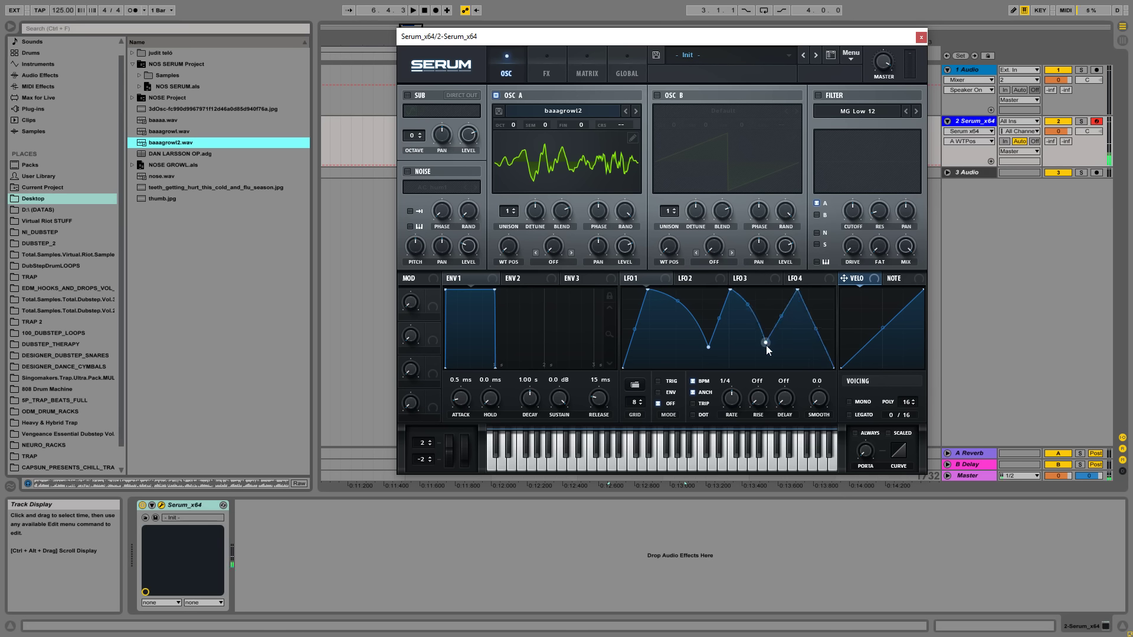
- Rearrange the second half of LFO 1's shape into three narrow full-height peaks separated by low points
drag(766, 345, 748, 345)
mouse_move(799, 294)
mouse_down()
mouse_move(772, 290)
mouse_move(775, 344)
mouse_move(812, 305)
mouse_up()
double_click(776, 302)
double_click(793, 356)
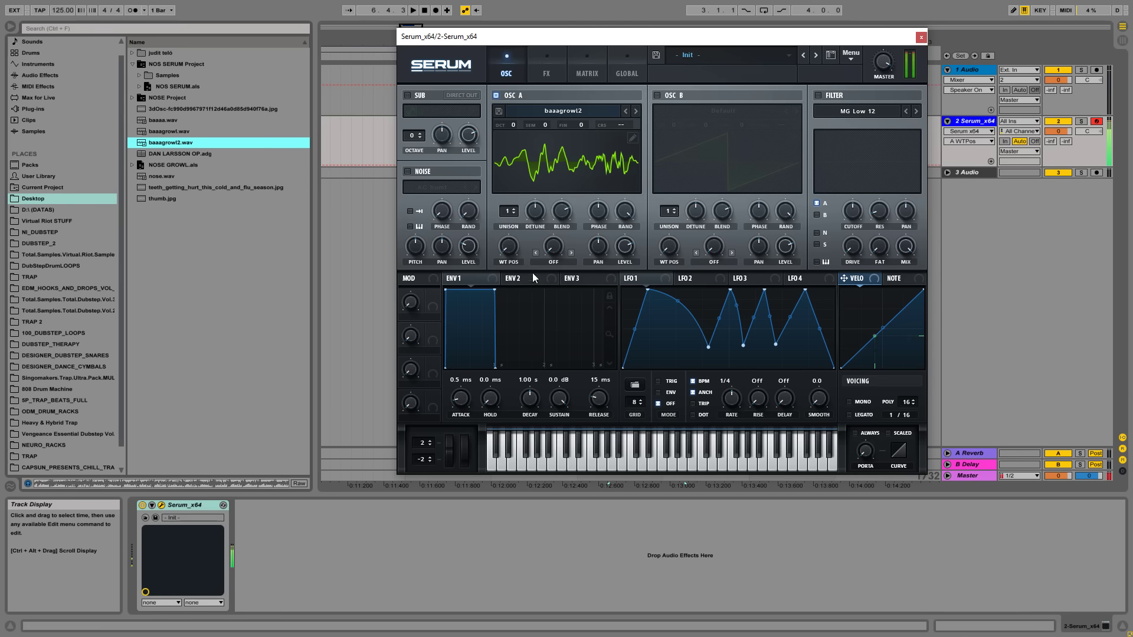
- Assign LFO 1 to oscillator A's wavetable position in TRIG mode at a bar rate, and move its first peak to the start
drag(499, 235, 503, 248)
click(665, 381)
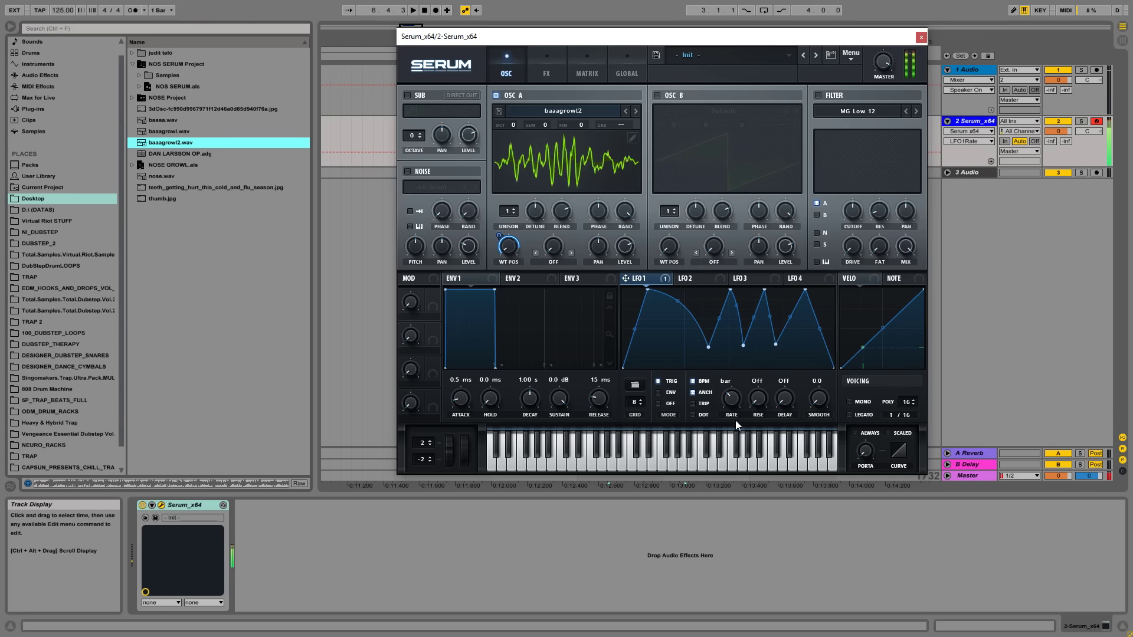
drag(646, 290, 616, 292)
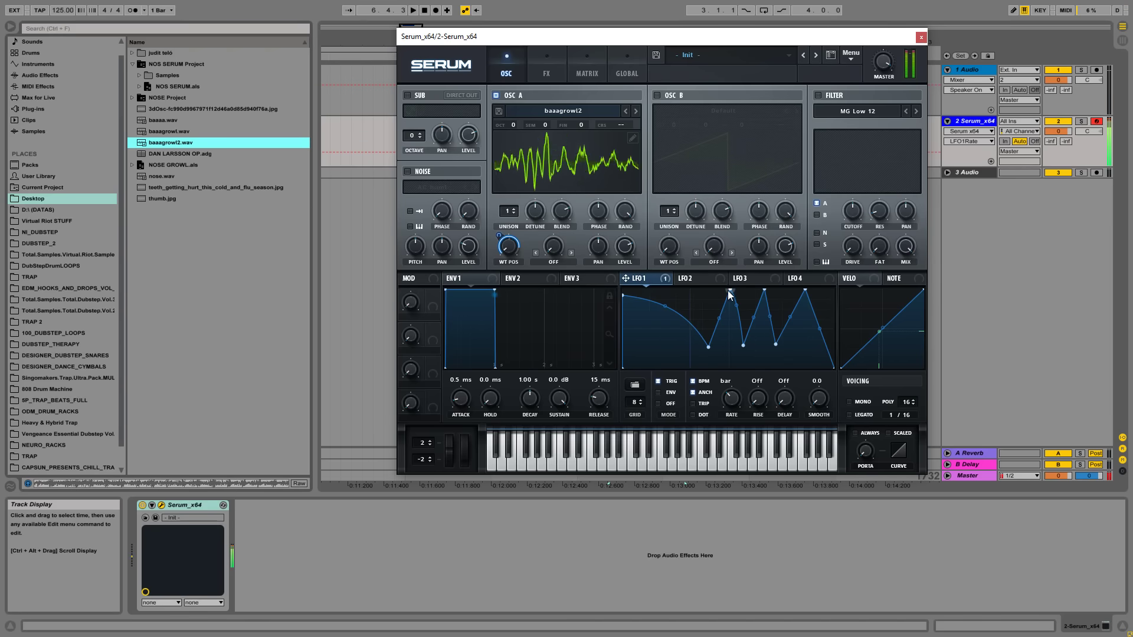
- Nudge LFO 1's second peak slightly earlier at full height, set its wavetable position modulation to 32, and adjust the base position
drag(729, 289, 728, 301)
drag(499, 236, 522, 190)
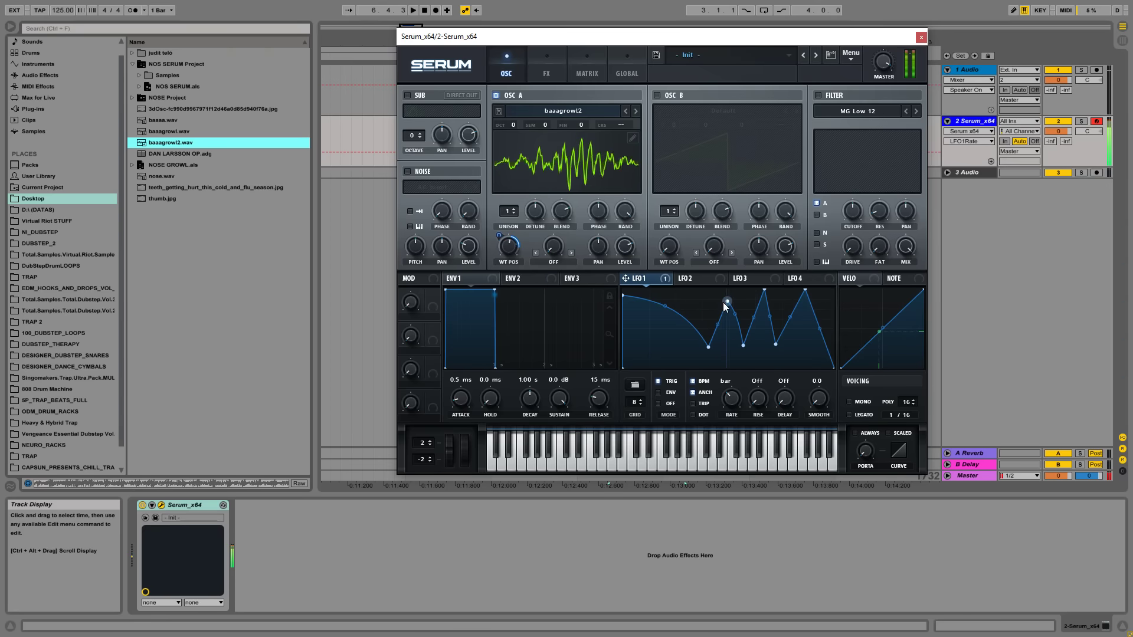
drag(726, 301, 726, 289)
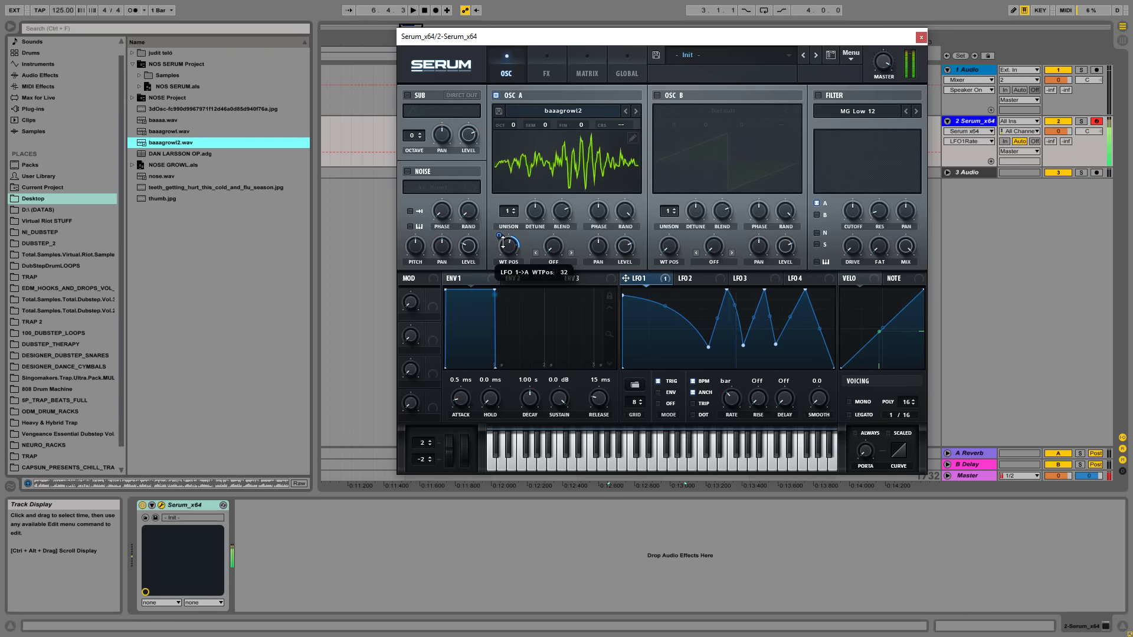
mouse_move(510, 245)
mouse_down()
mouse_move(511, 255)
mouse_move(502, 225)
mouse_move(505, 256)
mouse_up()
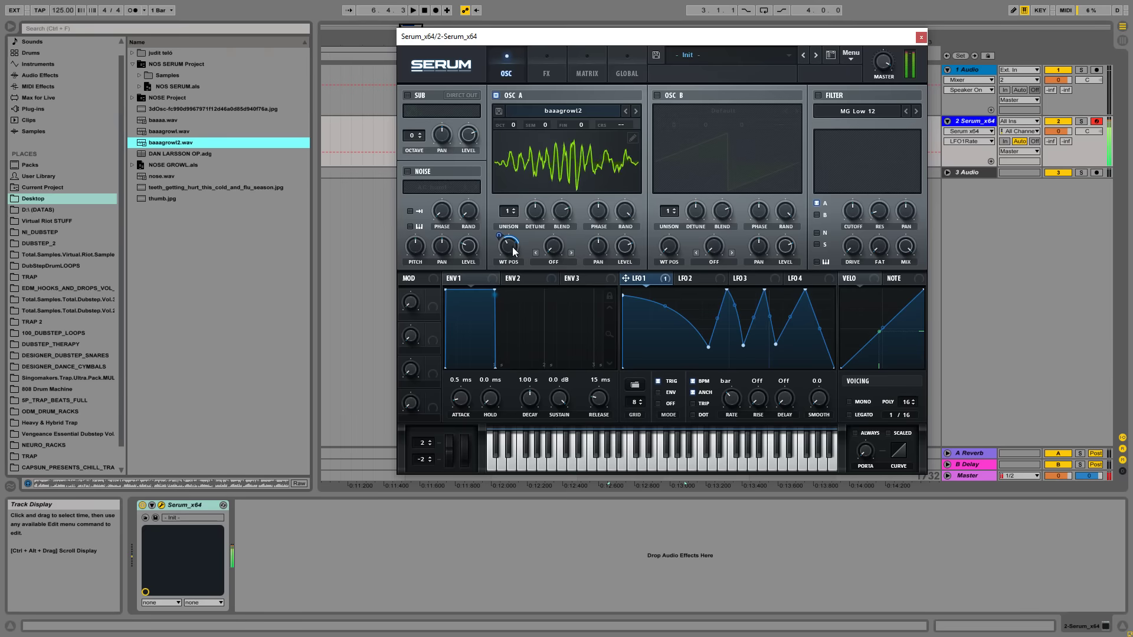
- Set oscillator A's warp mode to Bend +/- and adjust the warp amount
click(553, 263)
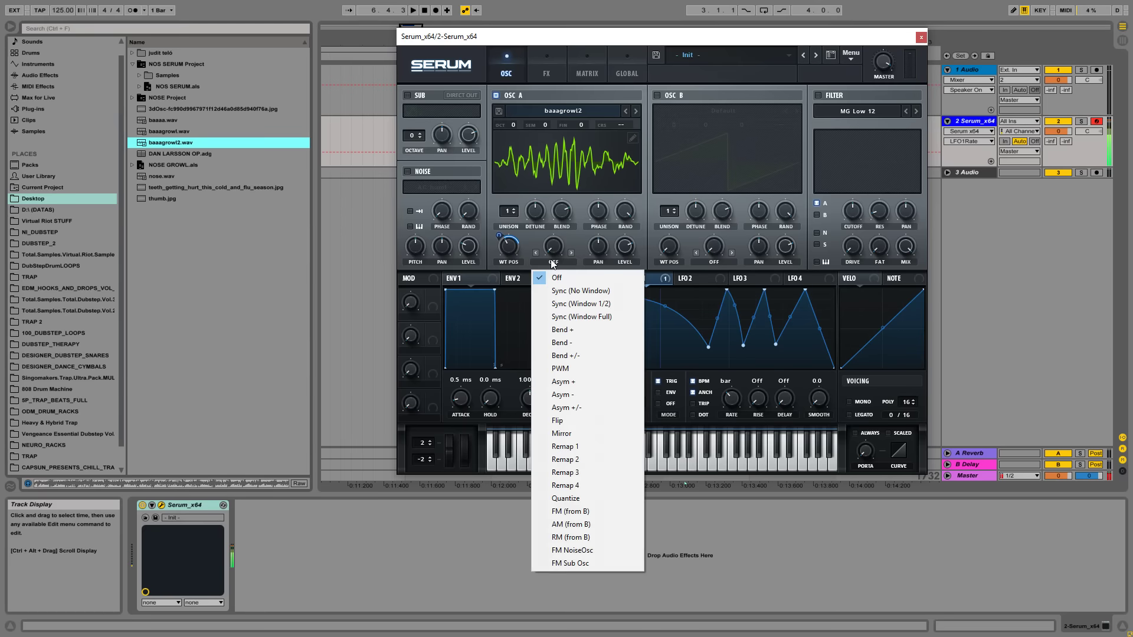
click(567, 356)
drag(554, 250, 567, 158)
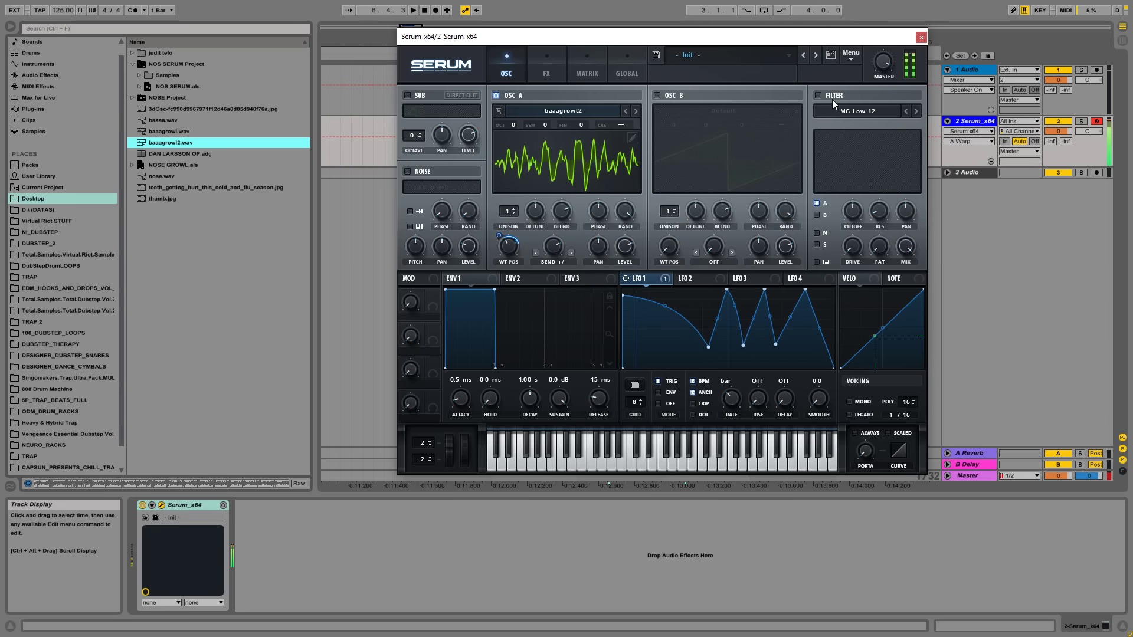
- Enable the HP 12 filter on oscillator A, modulate its cutoff with LFO 1, and set the resonance to about 36%
click(819, 95)
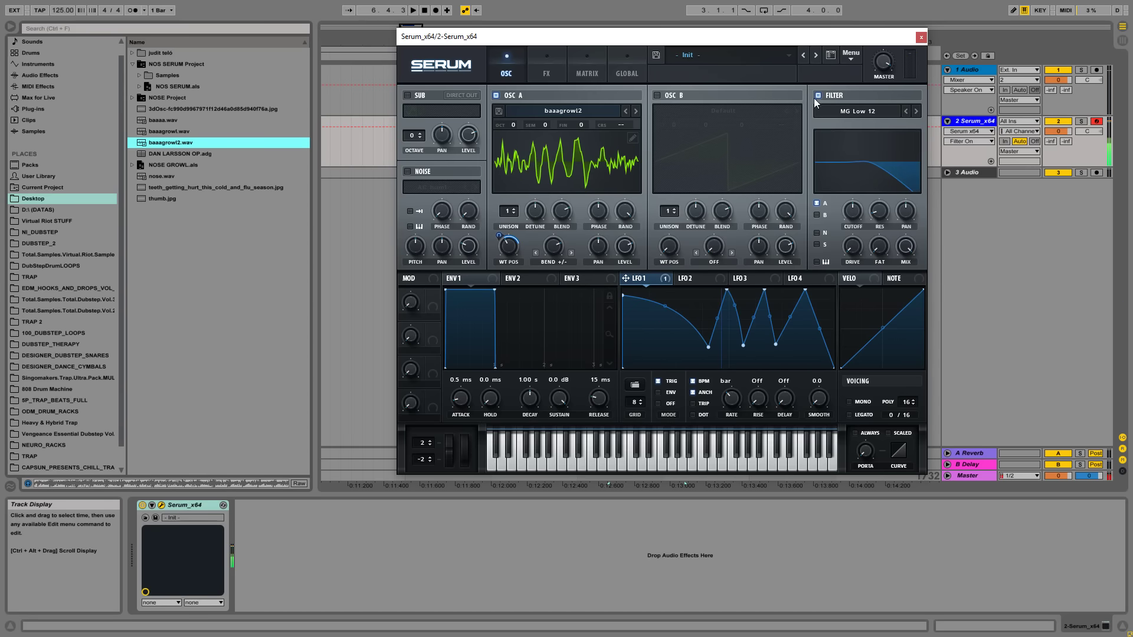
click(838, 112)
mouse_move(838, 143)
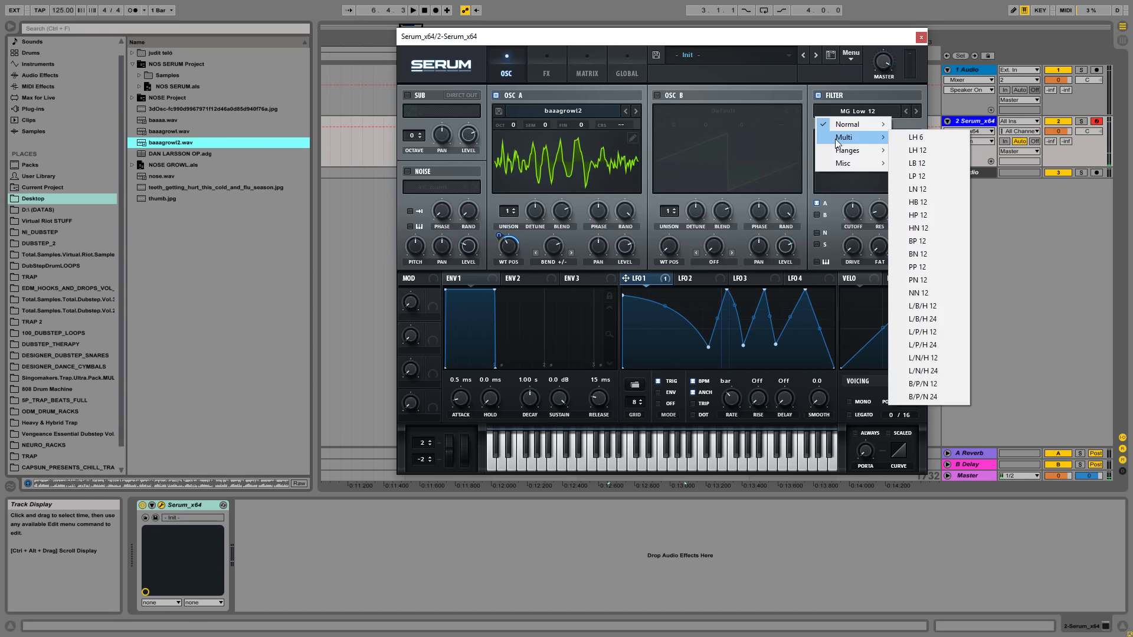
click(926, 214)
drag(879, 211, 852, 214)
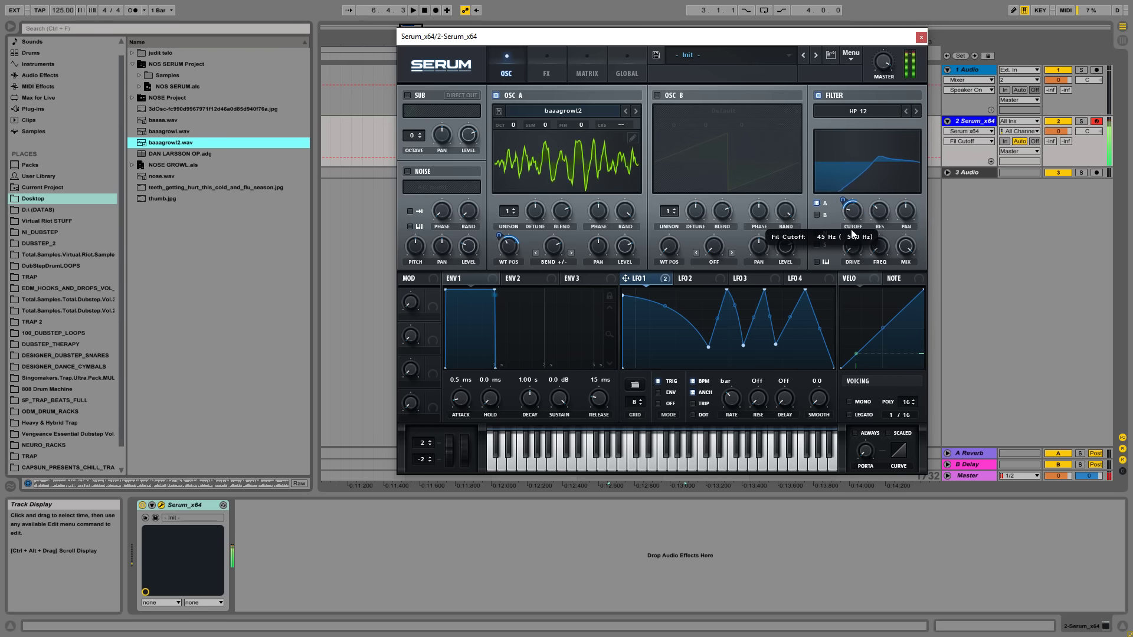
click(877, 210)
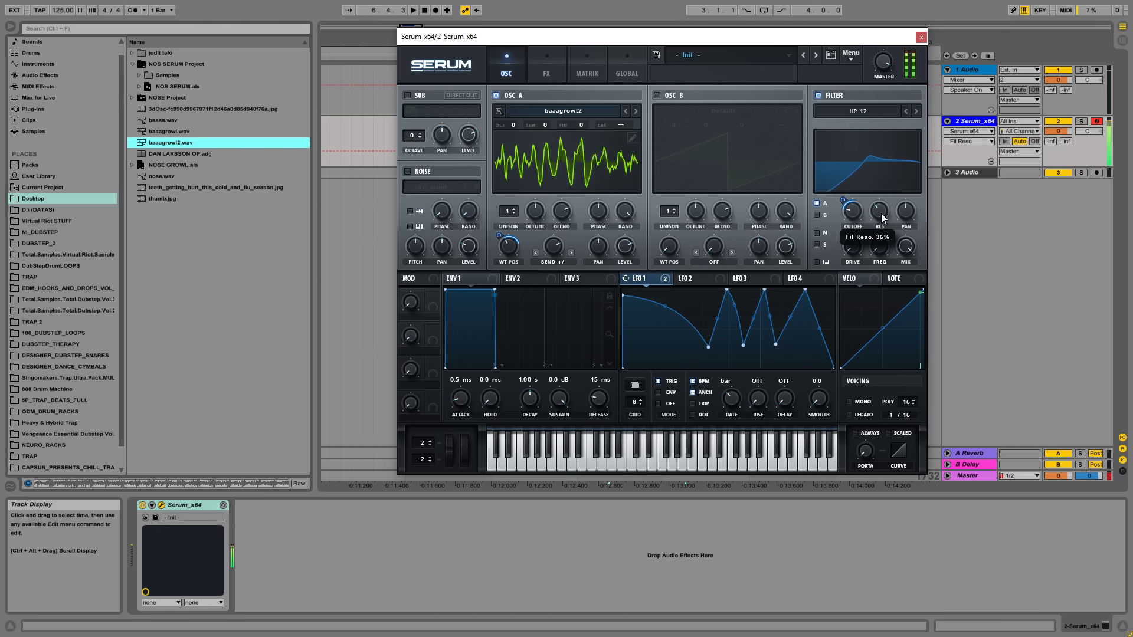
- Add the Tube distortion effect before the compressor and increase its drive
click(546, 70)
click(412, 115)
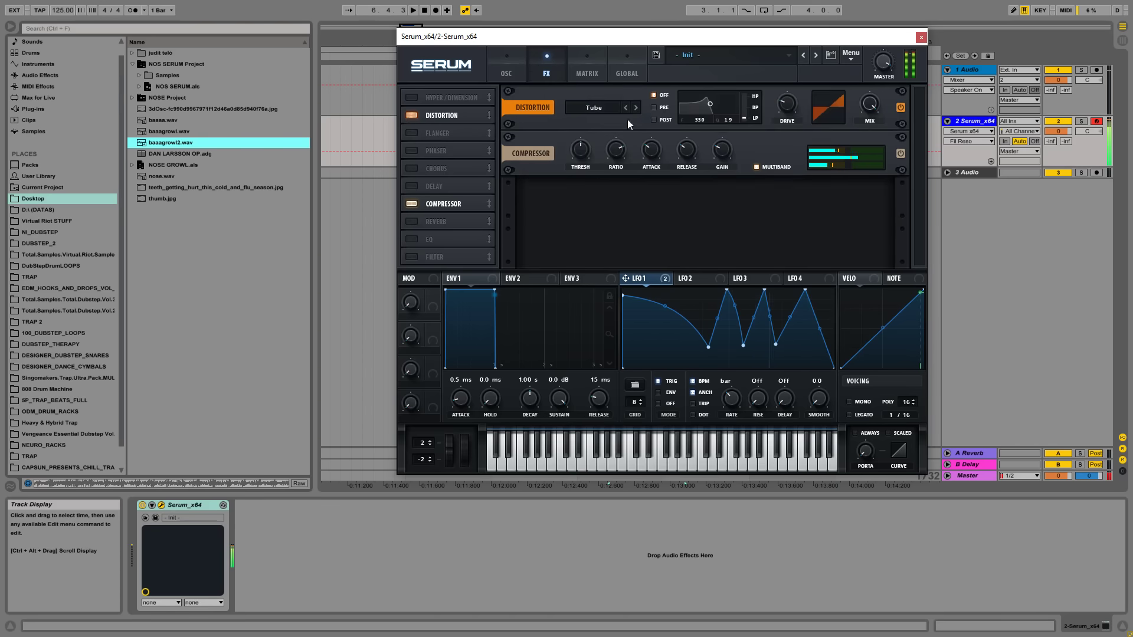
click(790, 104)
mouse_move(795, 75)
mouse_down()
mouse_move(806, 58)
mouse_move(809, 69)
mouse_up()
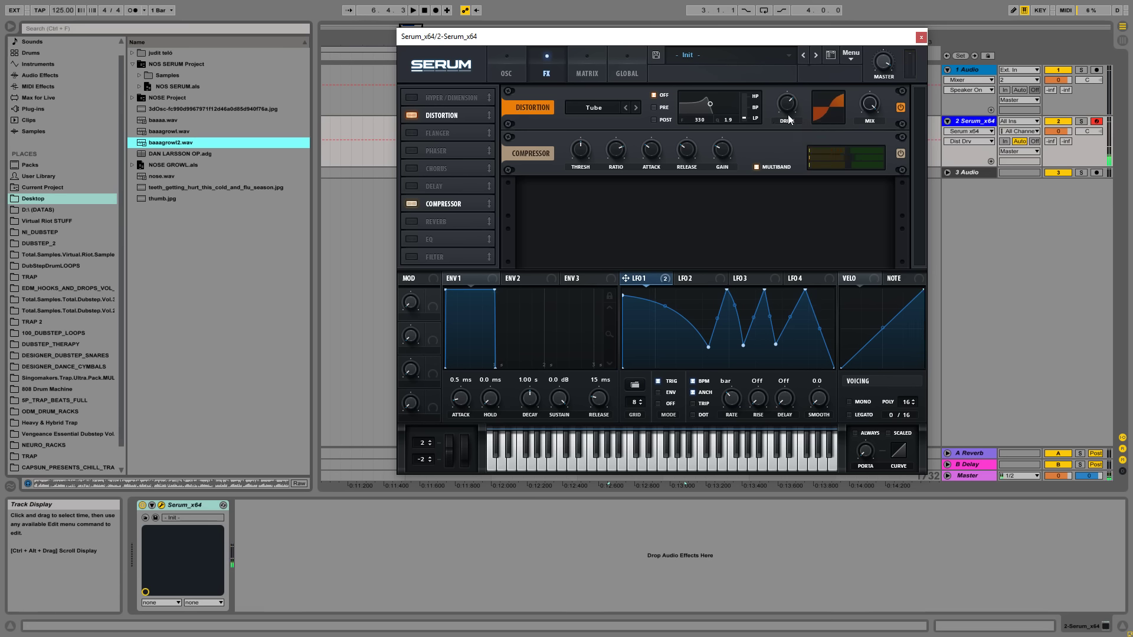
drag(788, 118, 809, 129)
- Enable the phaser, adjust its rate and depth, set its feedback to 36%, and modulate its frequency and depth with LFO 1
click(462, 150)
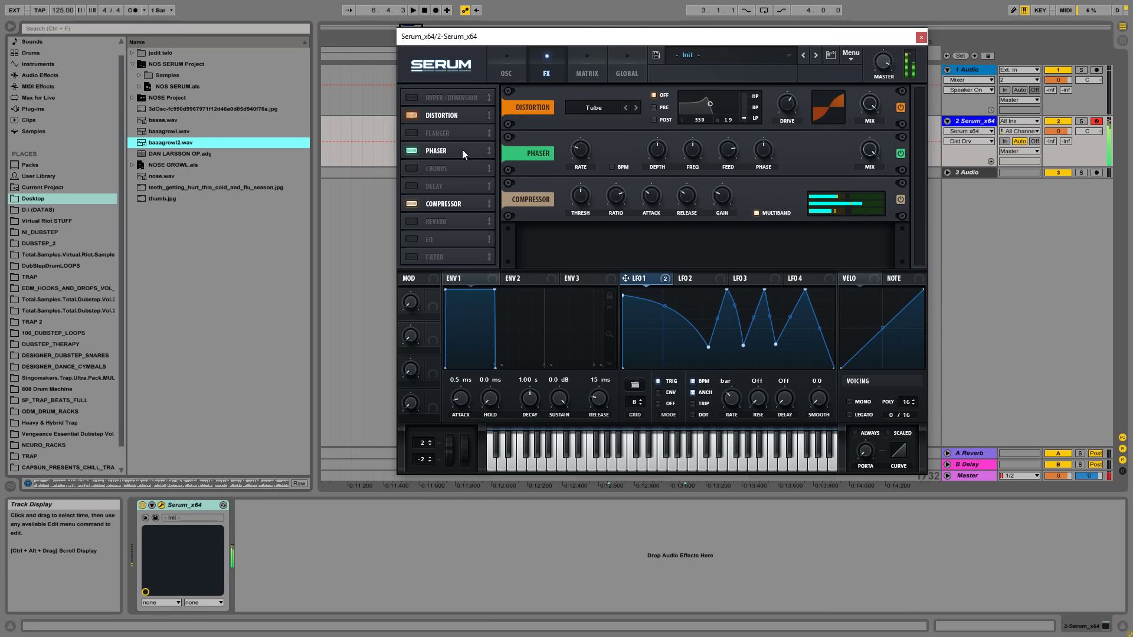
drag(583, 150, 602, 215)
drag(658, 151, 699, 201)
drag(728, 151, 733, 219)
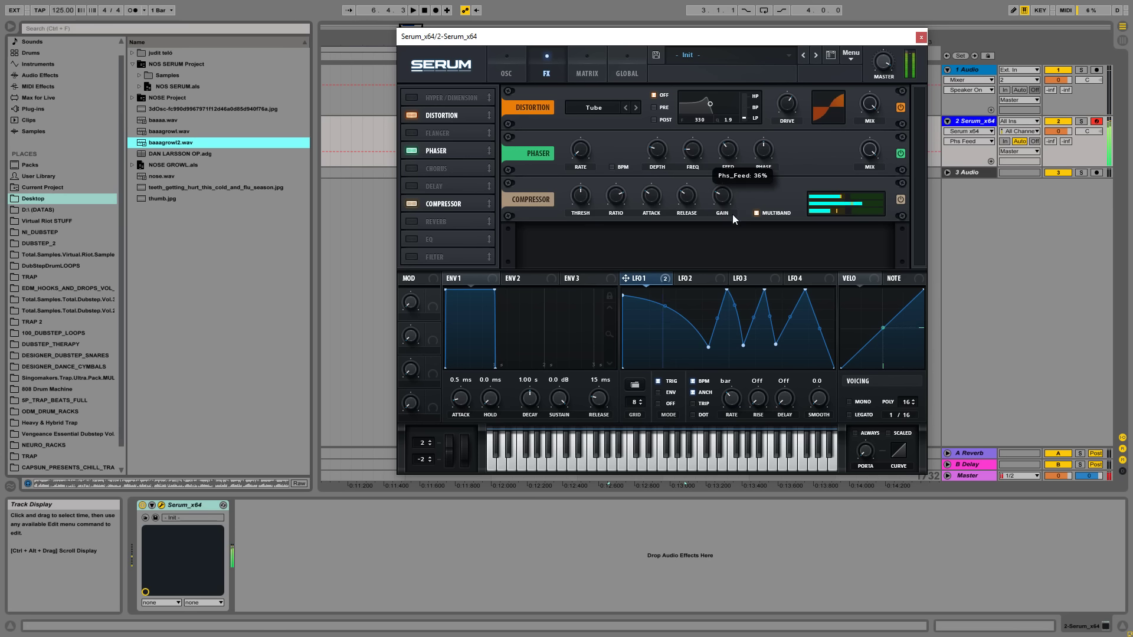
drag(625, 278, 687, 193)
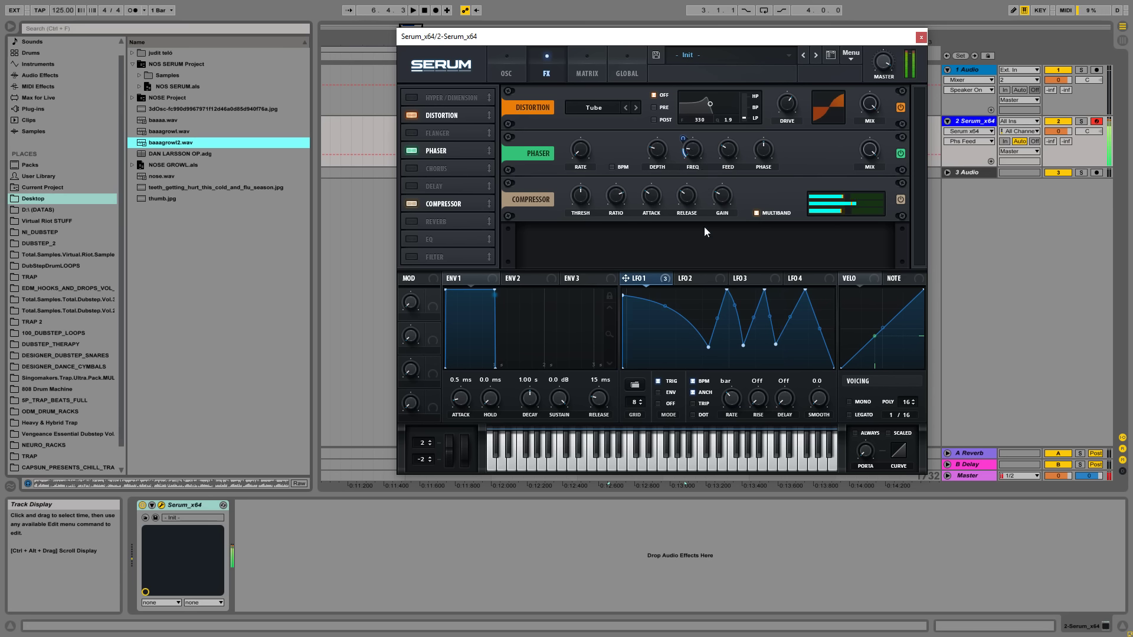
drag(665, 280, 662, 199)
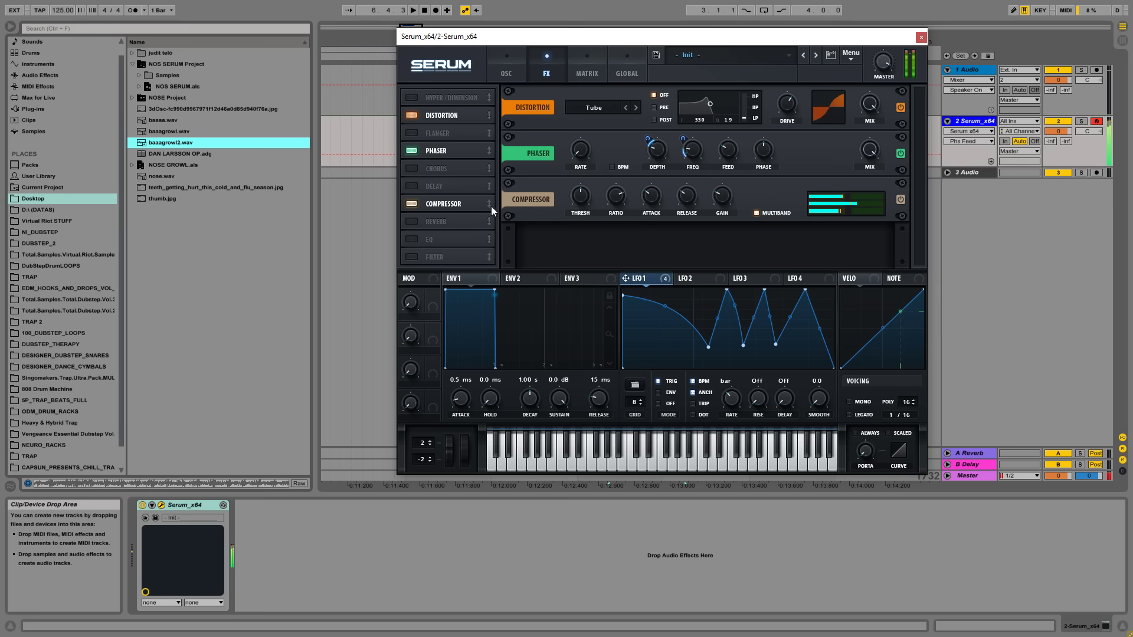
- Enable the effects filter after the compressor and set its type to Cmb L6-
click(410, 260)
click(603, 246)
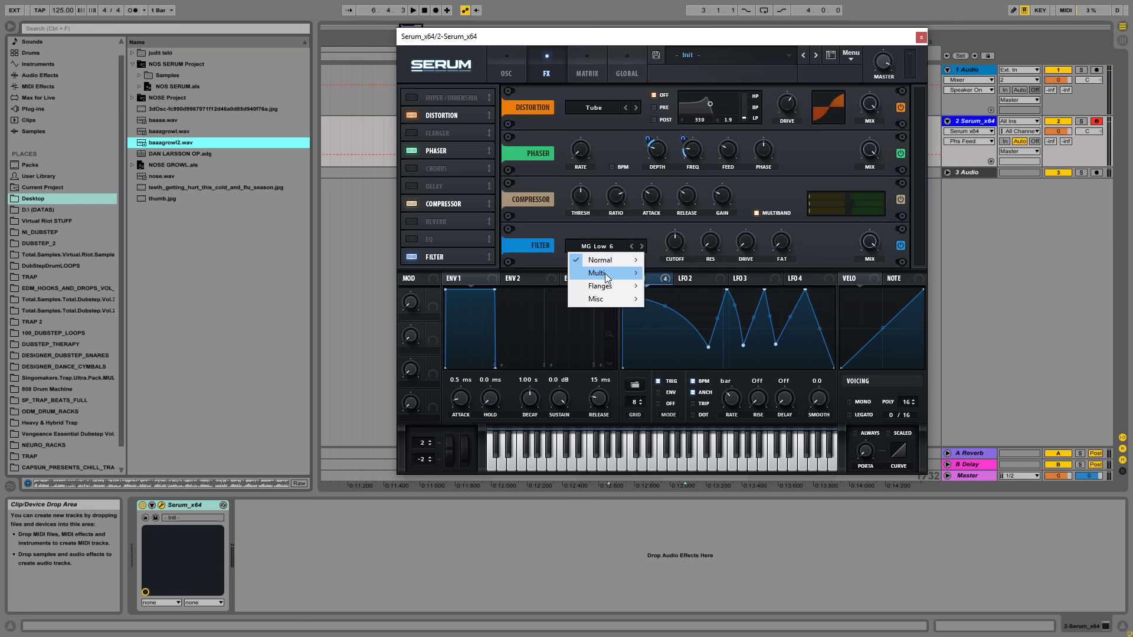
mouse_move(611, 286)
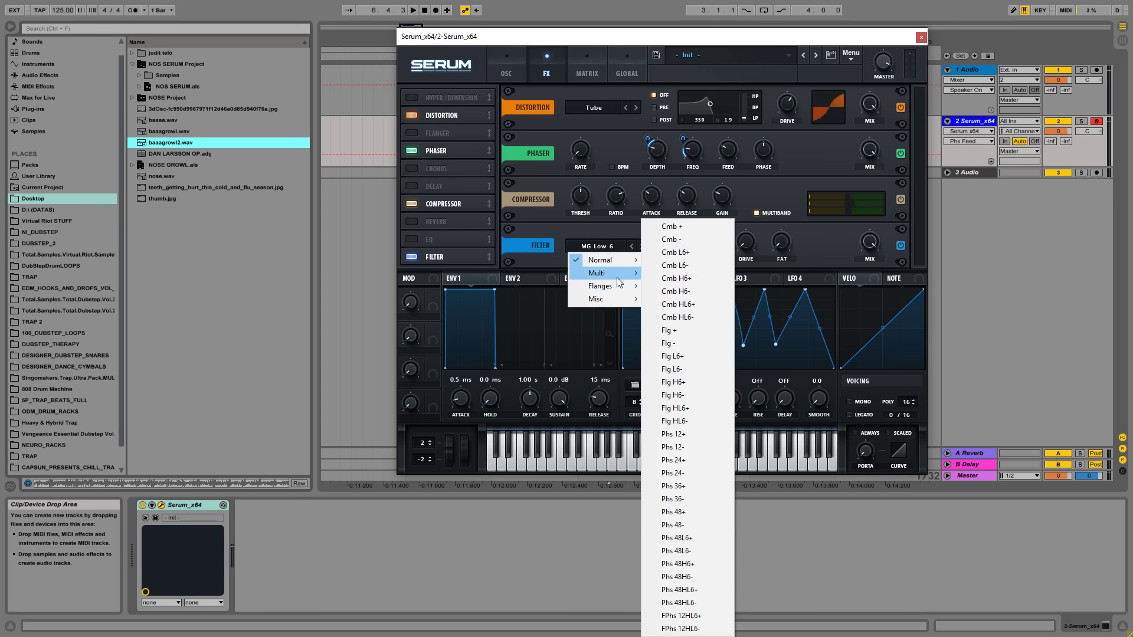
click(680, 266)
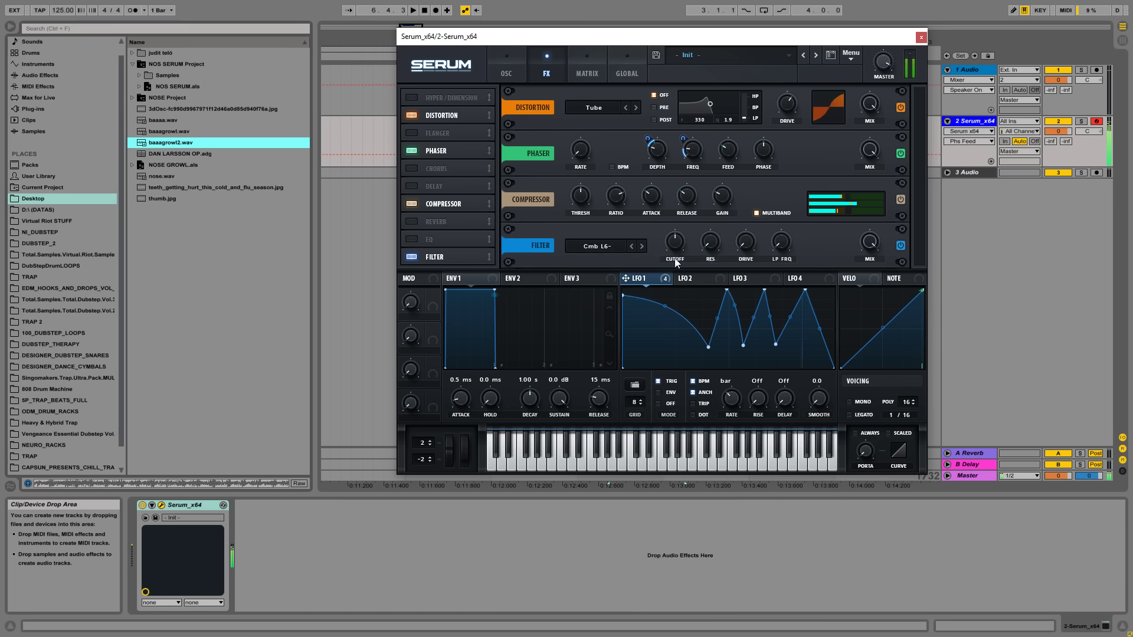
- Adjust the effects filter's cutoff and resonance, and change its type to Cmb H6+
drag(675, 254, 689, 210)
drag(709, 246, 692, 349)
click(642, 246)
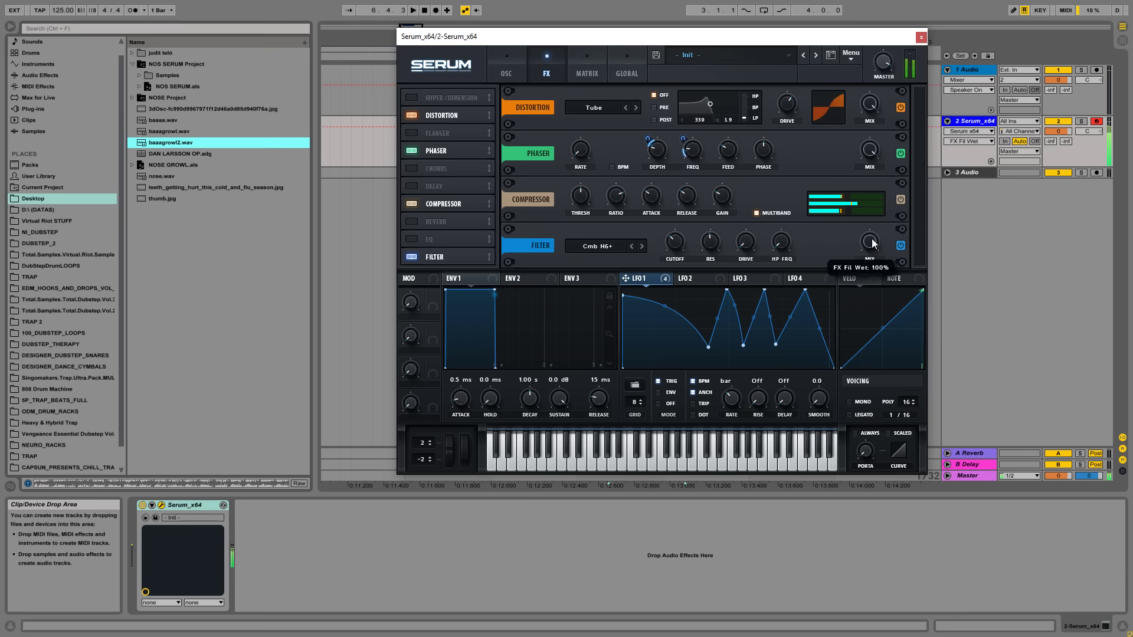
- Find the OTT preset of Multiband Dynamics among the audio effects and load it after Serum on the track
click(36, 76)
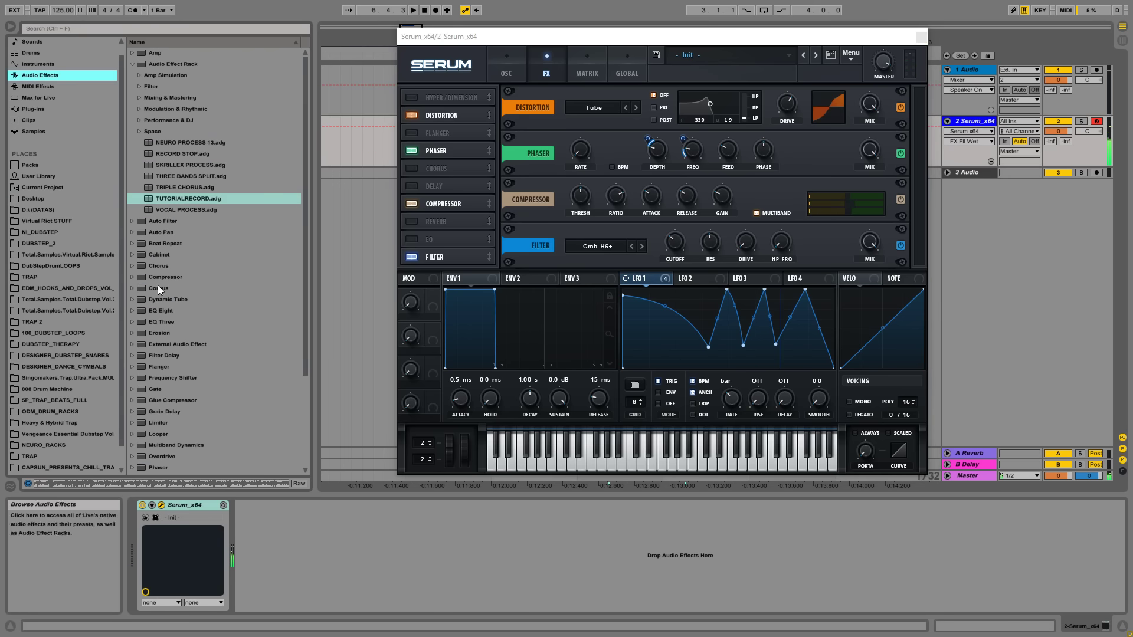
scroll(158, 285, down, 4)
click(157, 322)
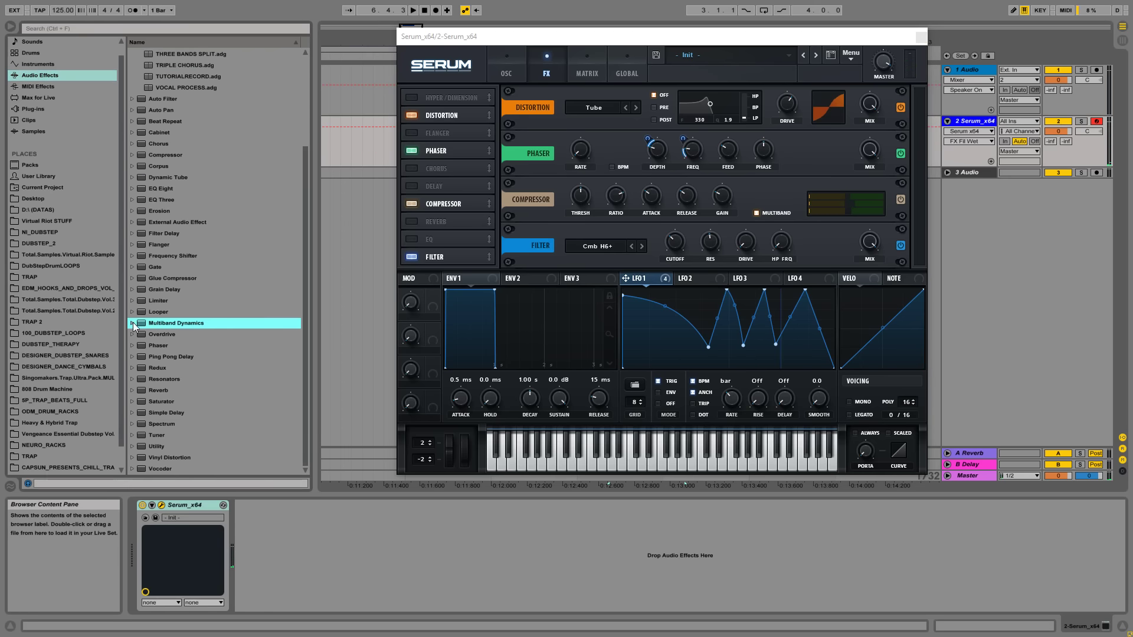
click(133, 322)
drag(174, 378, 276, 599)
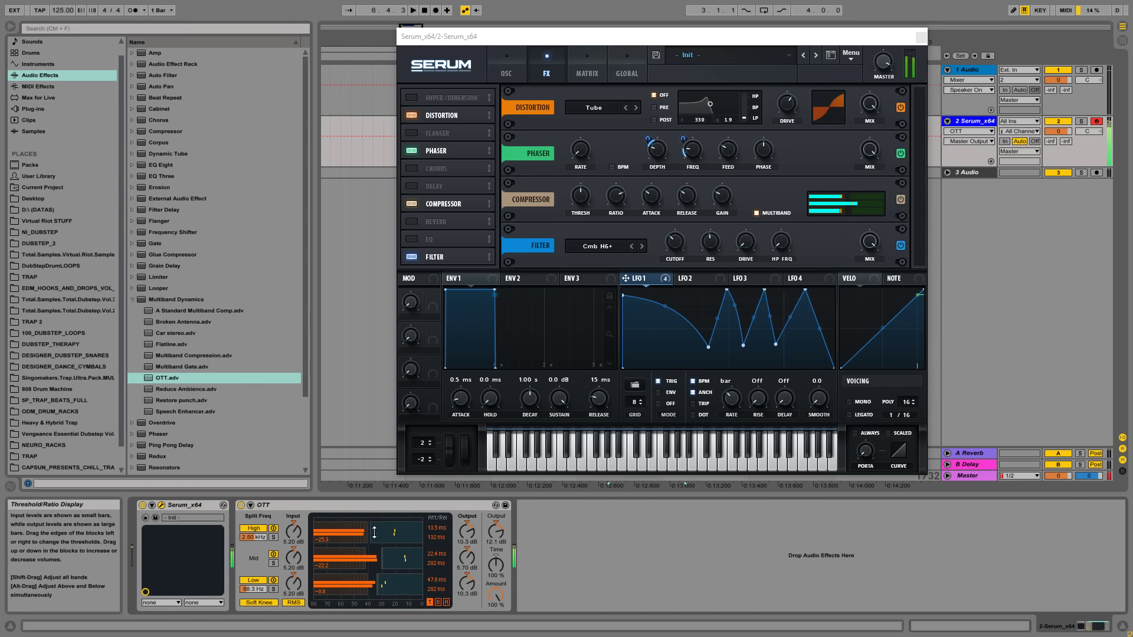
- Adjust the effects filter's cutoff and modulate it with LFO 1
click(675, 250)
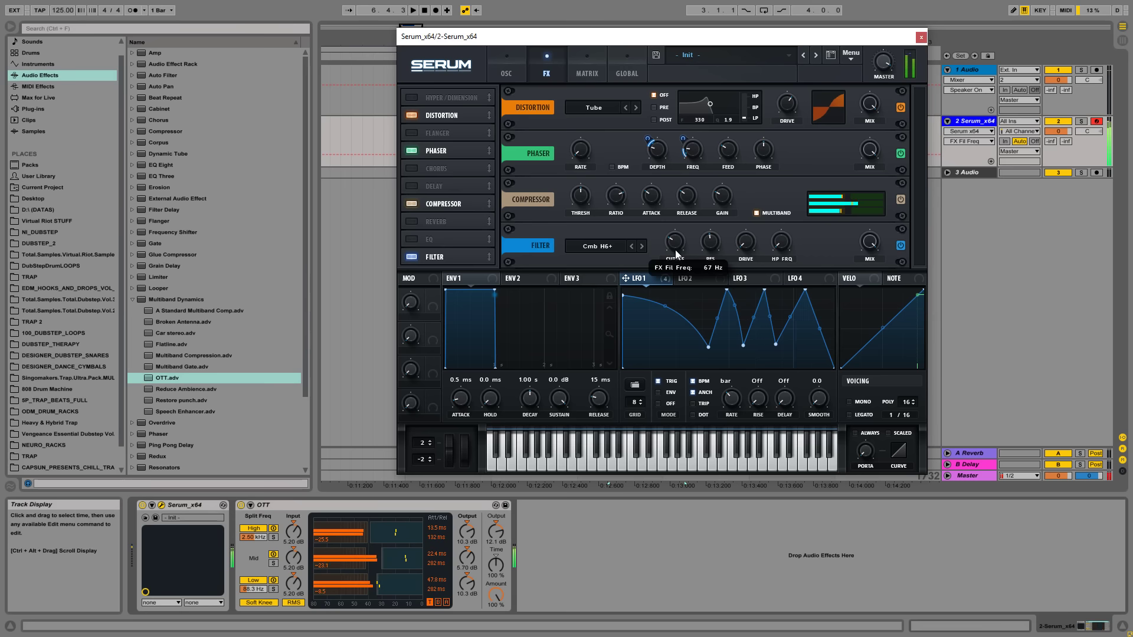
drag(678, 257, 673, 247)
mouse_move(673, 246)
mouse_down()
mouse_move(667, 258)
mouse_move(677, 232)
mouse_up()
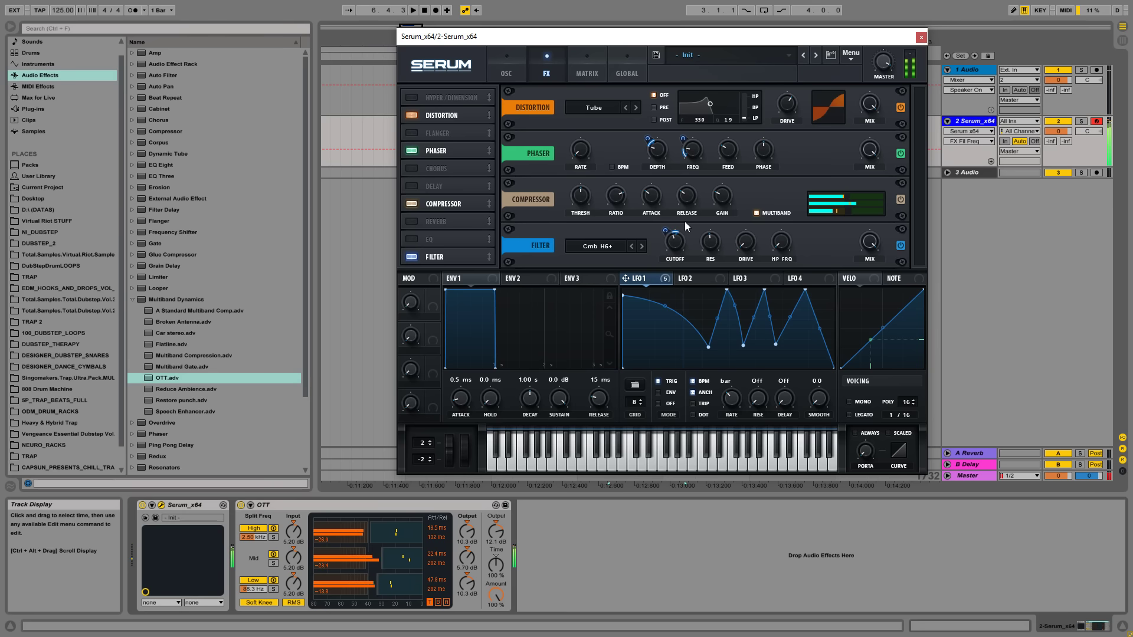
drag(672, 247, 677, 224)
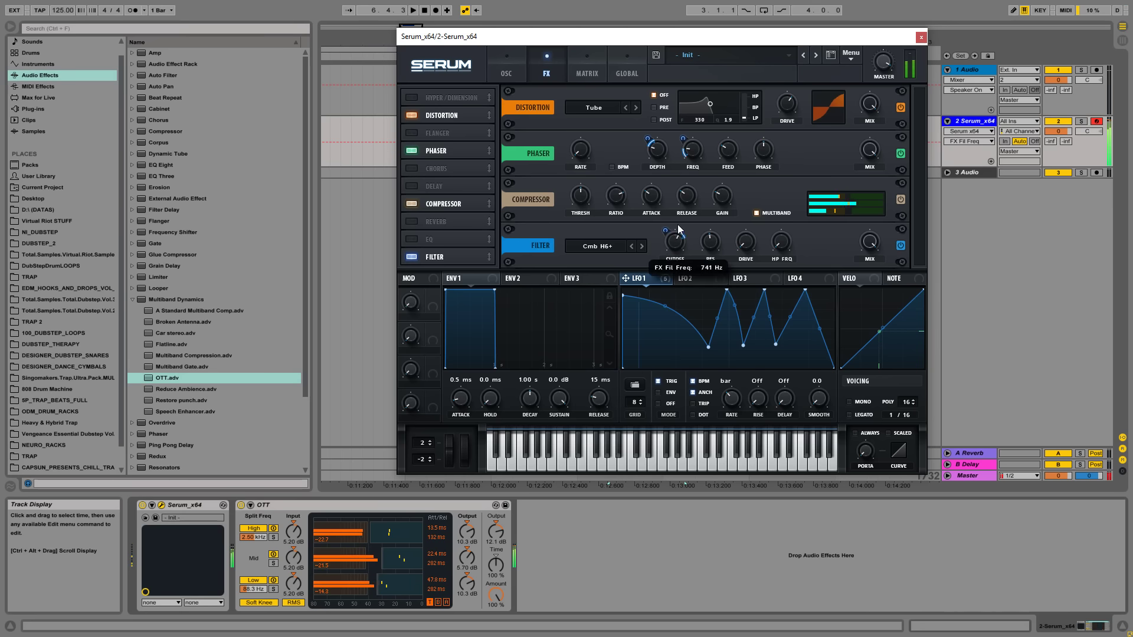
- Try the Cmb H6- effects filter type, and step on through the flanger types to Phs 12+
click(602, 246)
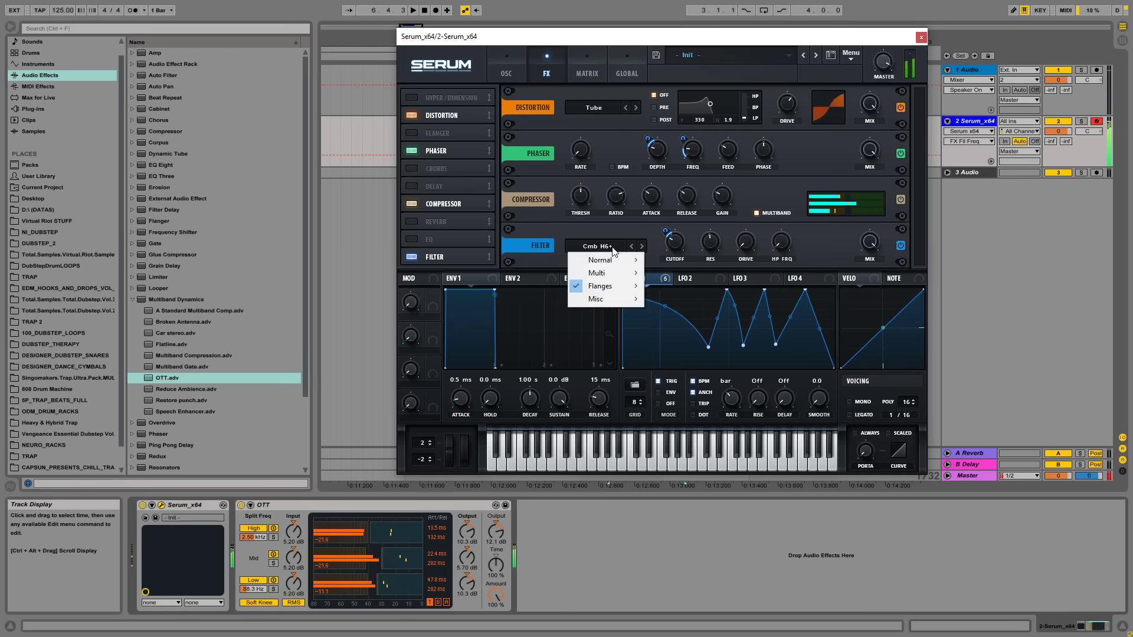
mouse_move(604, 289)
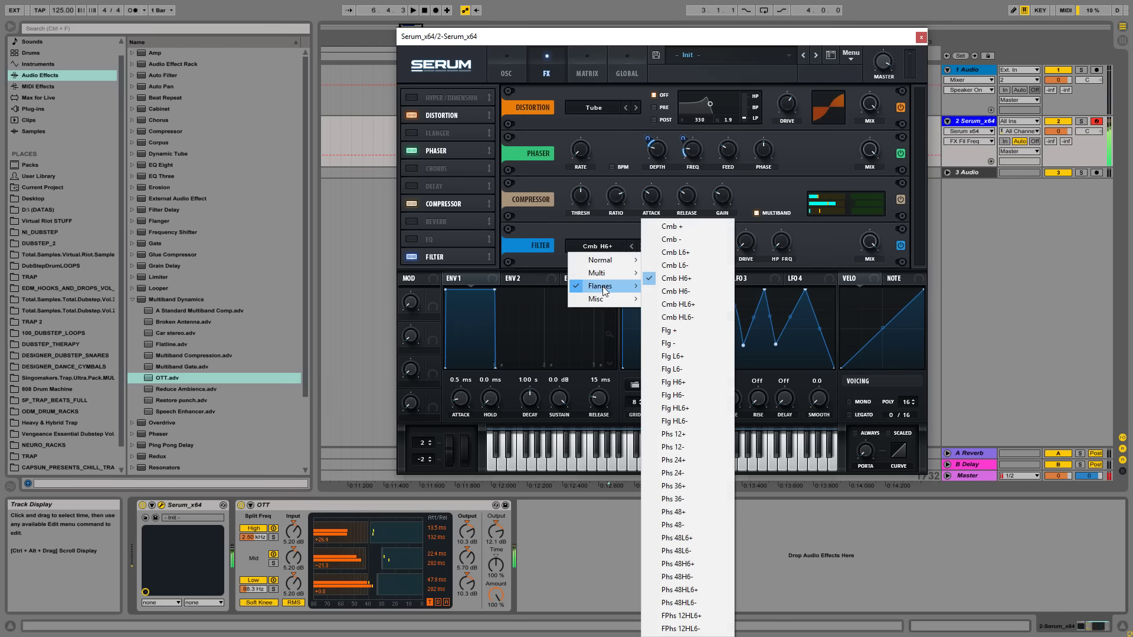
click(686, 291)
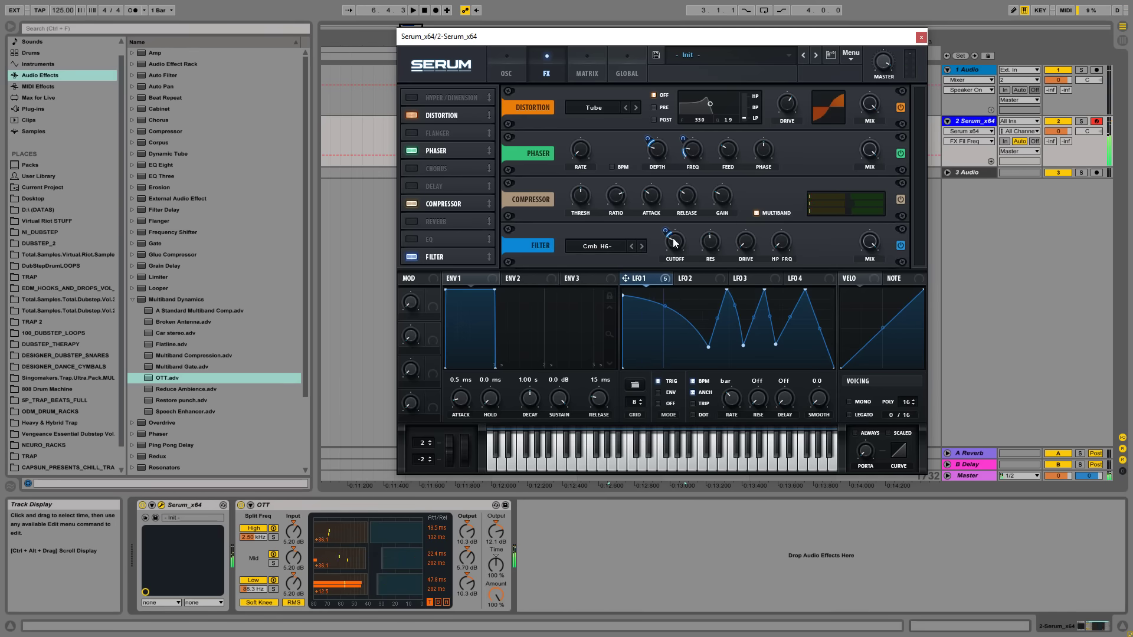
click(642, 247)
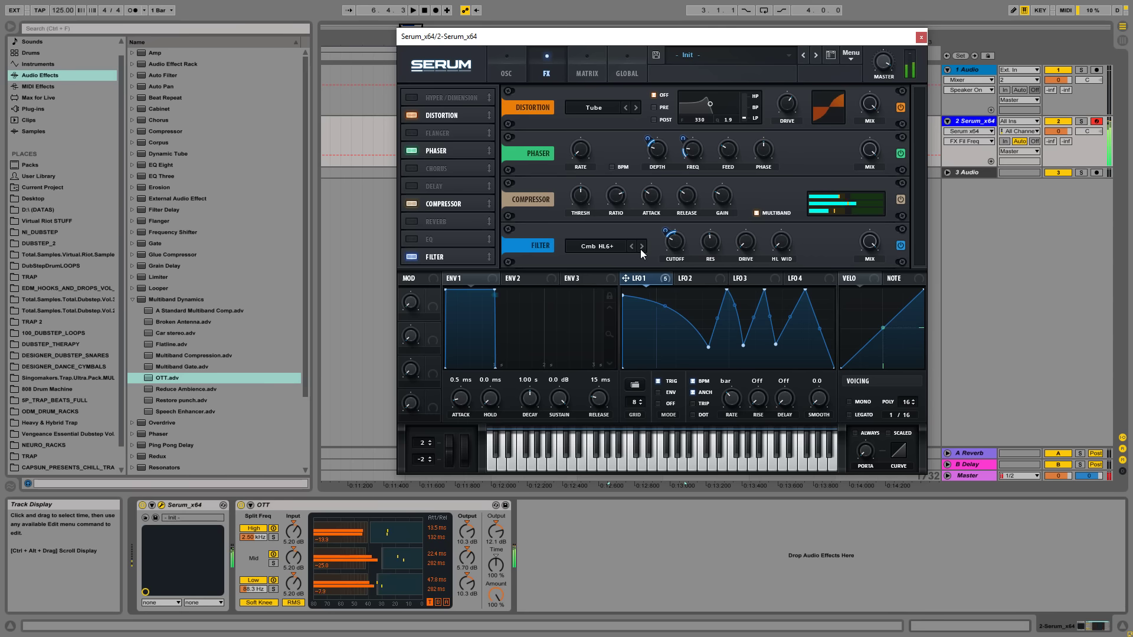
click(641, 247)
click(641, 248)
click(641, 247)
click(642, 248)
click(642, 248)
click(637, 248)
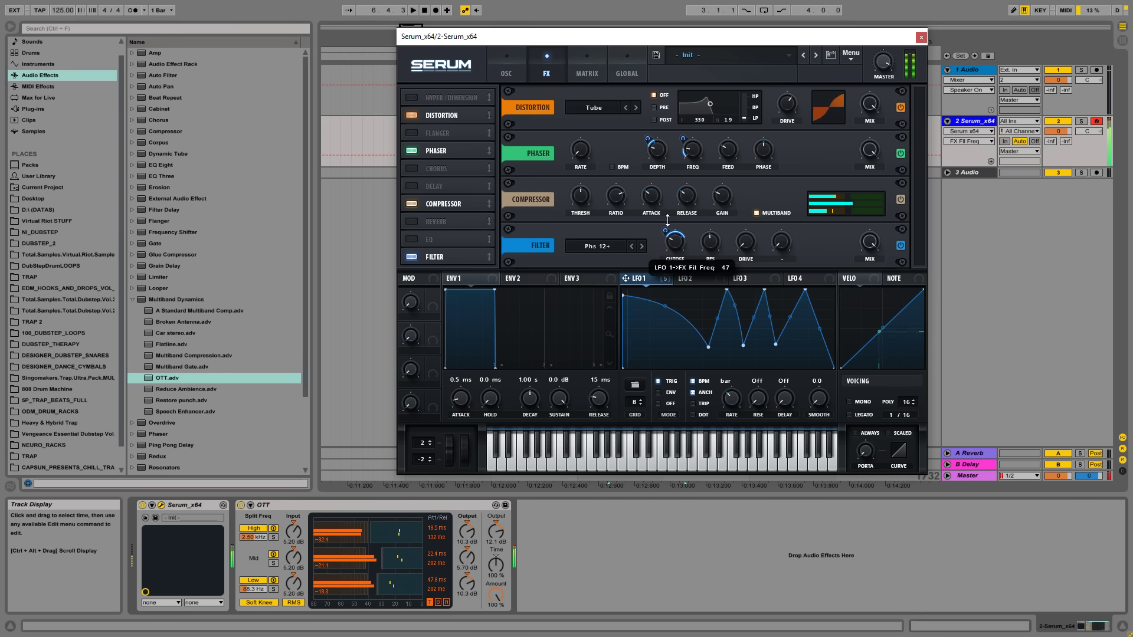
- Raise the effects filter's resonance and compare the sound with the filter switched off and on
drag(677, 248, 716, 227)
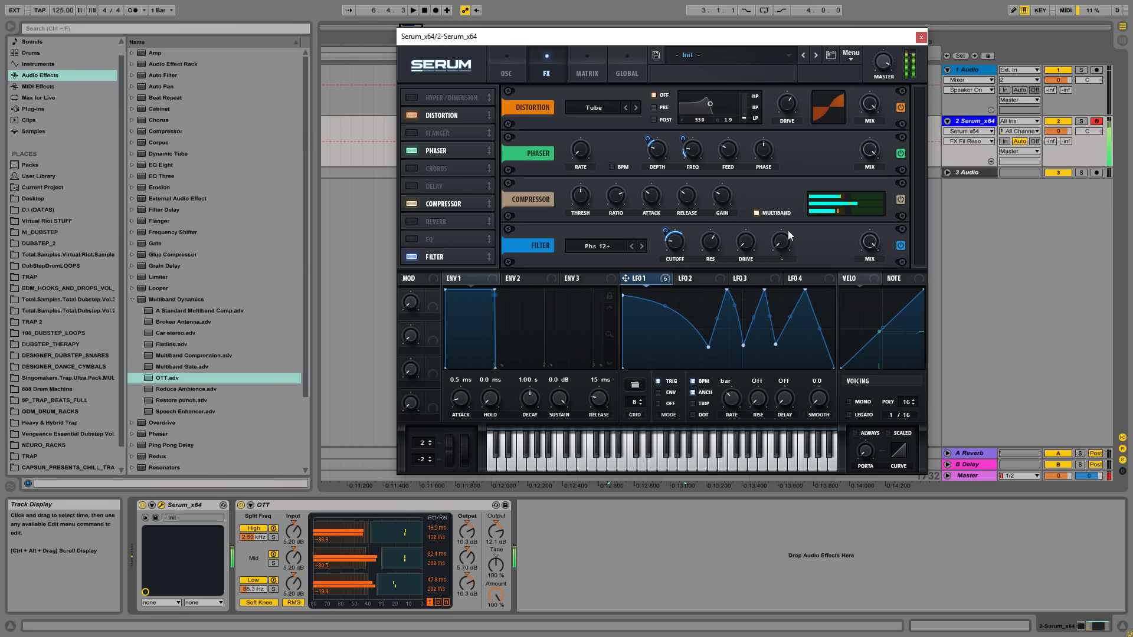
click(901, 245)
click(901, 245)
- Enable the EQ effect and raise the gain of its low band
click(411, 239)
drag(646, 246, 610, 246)
click(669, 244)
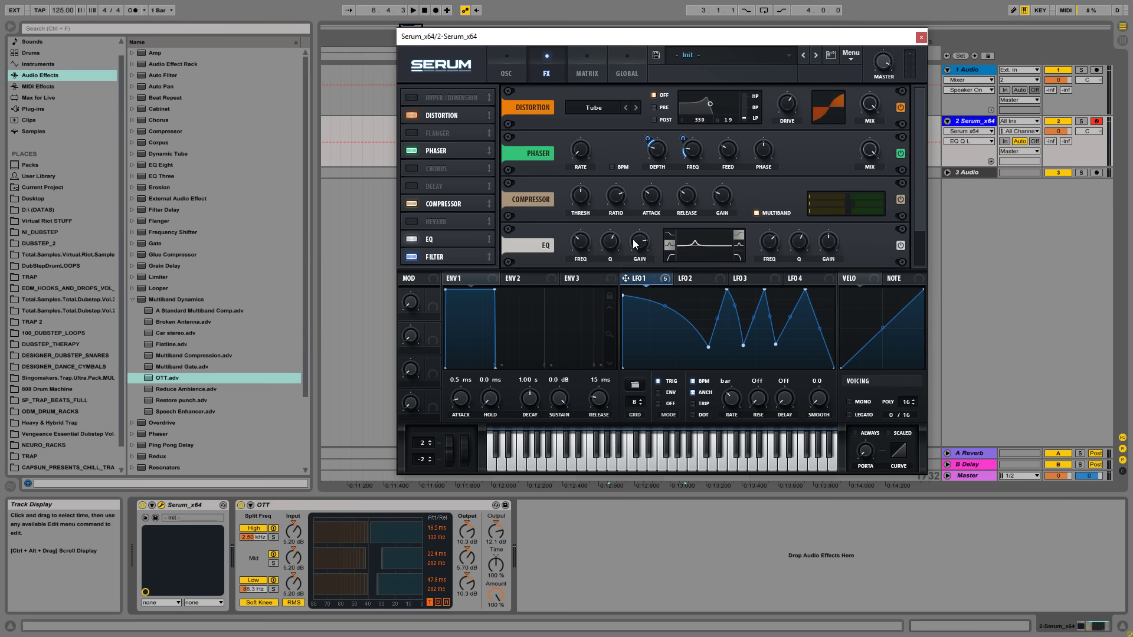
- Modulate the EQ's low-band frequency with LFO 1 and adjust the band's Q
click(580, 252)
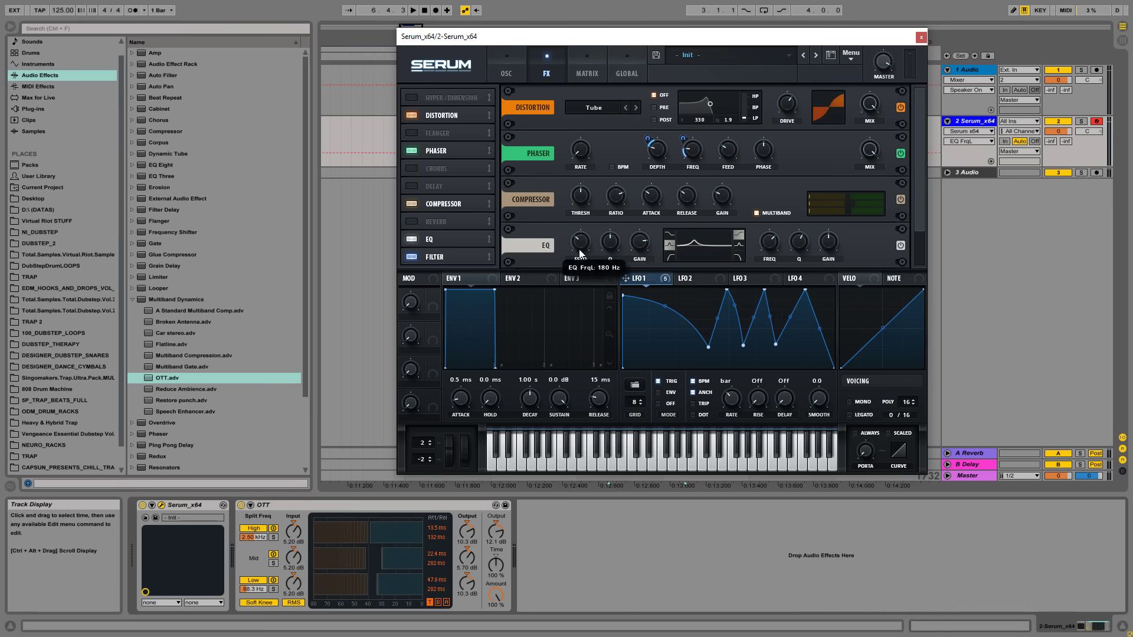
drag(649, 278, 582, 238)
scroll(583, 238, up, 6)
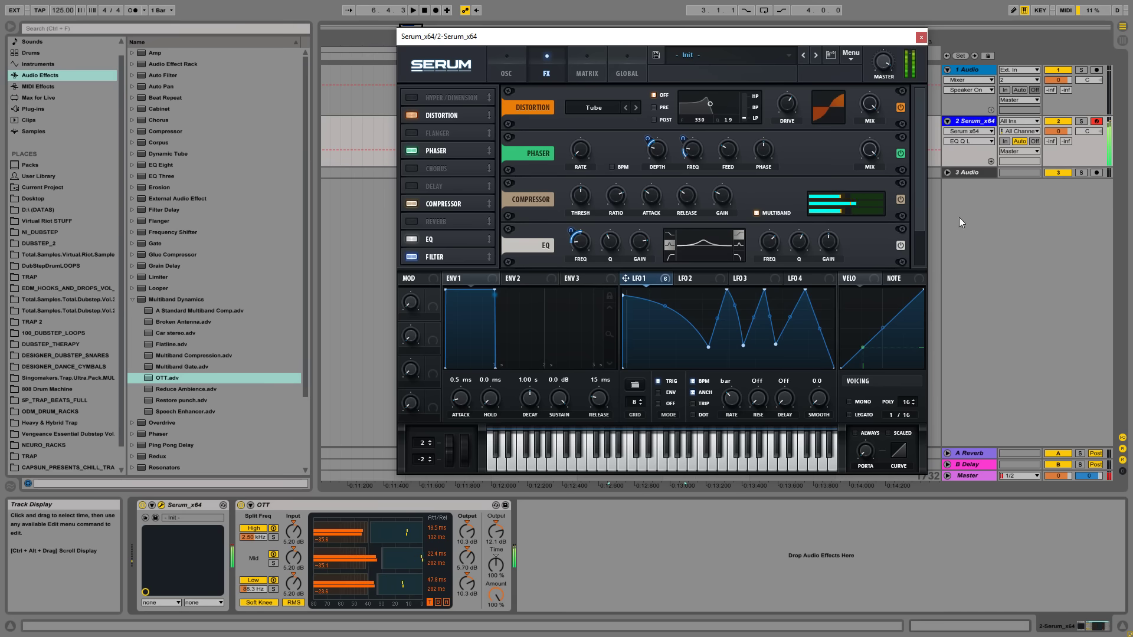
- Change the effects filter type to Phs 36- and set LFO 1's modulation of its cutoff to about 50
scroll(897, 231, down, 1)
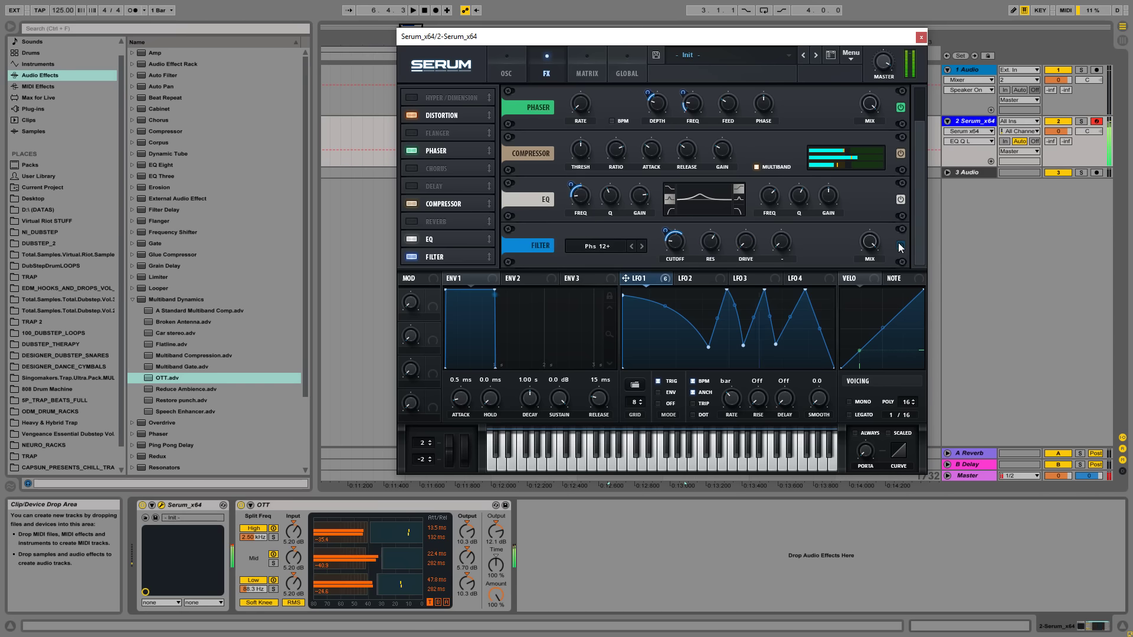
click(643, 247)
click(642, 247)
click(642, 247)
click(642, 247)
click(641, 248)
click(629, 248)
mouse_move(675, 246)
mouse_down()
mouse_move(710, 240)
mouse_move(669, 236)
mouse_up()
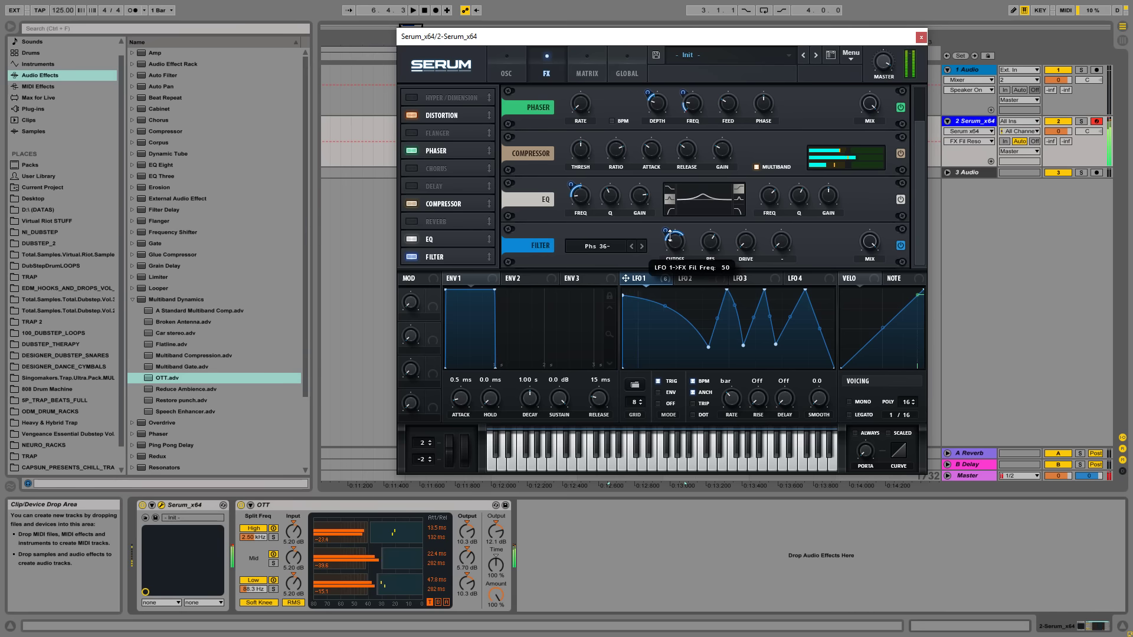
- Reshape LFO 1 with a short initial rise, lower later peaks and no last trough, and adjust the effects filter's drive
drag(623, 296, 632, 301)
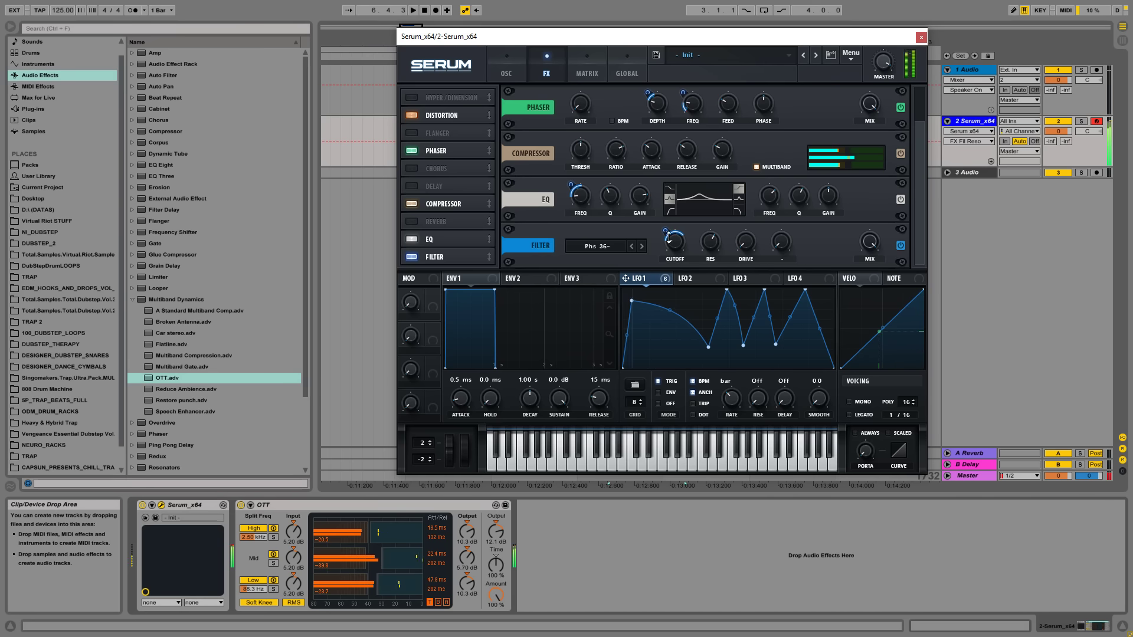
drag(707, 242, 749, 227)
drag(727, 290, 767, 298)
double_click(764, 290)
drag(777, 344, 725, 318)
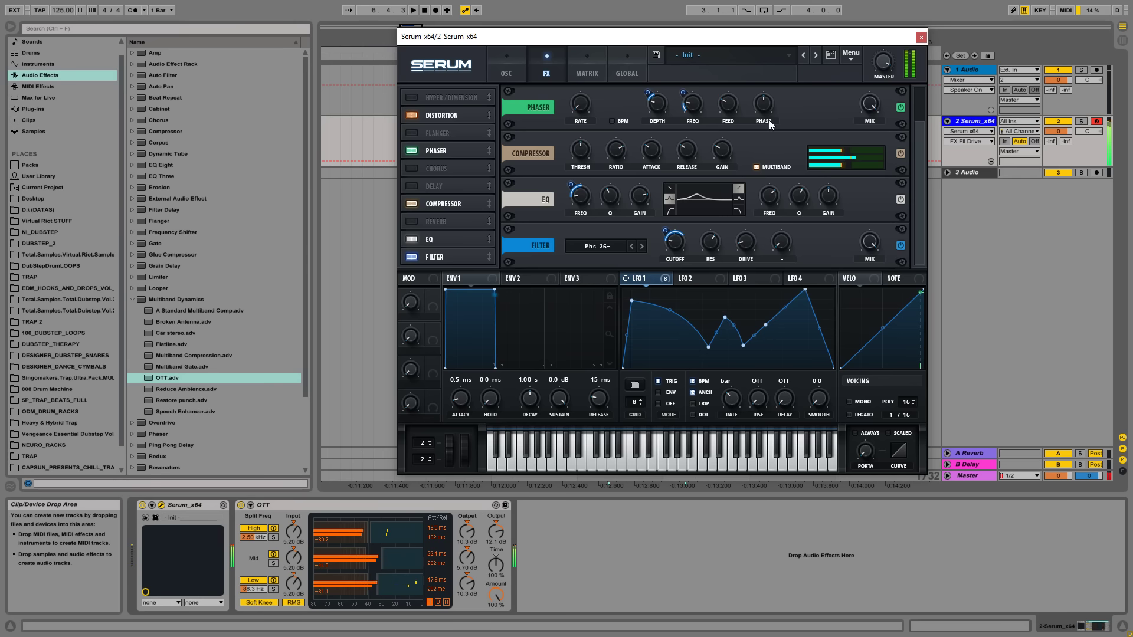
drag(805, 291, 797, 315)
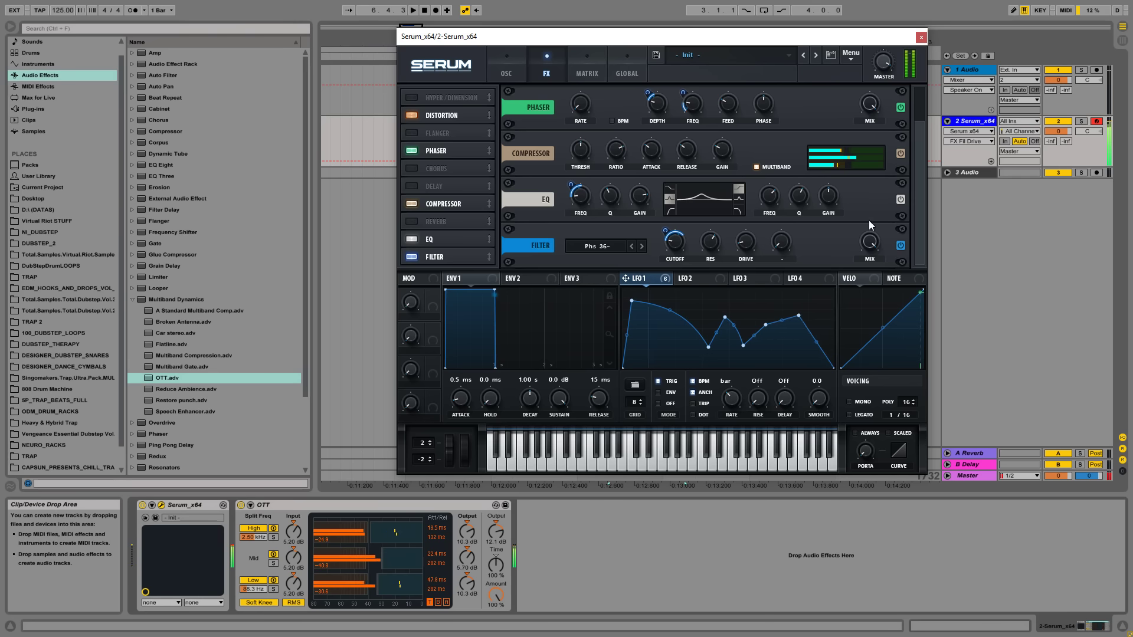
- Enable the Hyper/Dimension effect, set the Dimension size to 0%, and adjust the Hyper and Dimension mix
scroll(914, 175, up, 2)
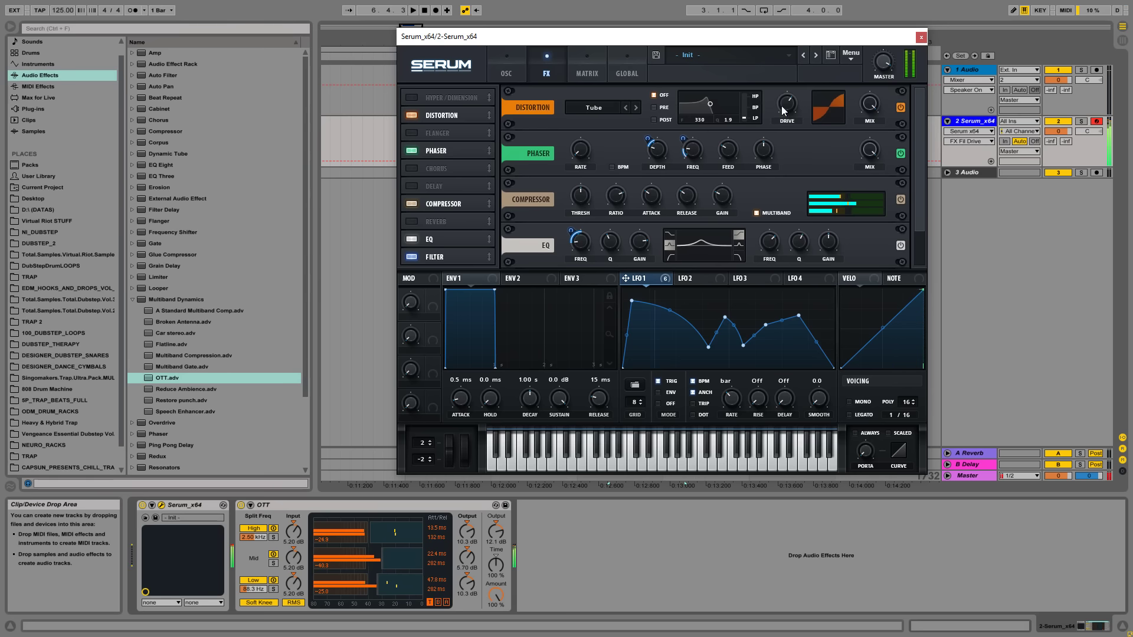
click(420, 98)
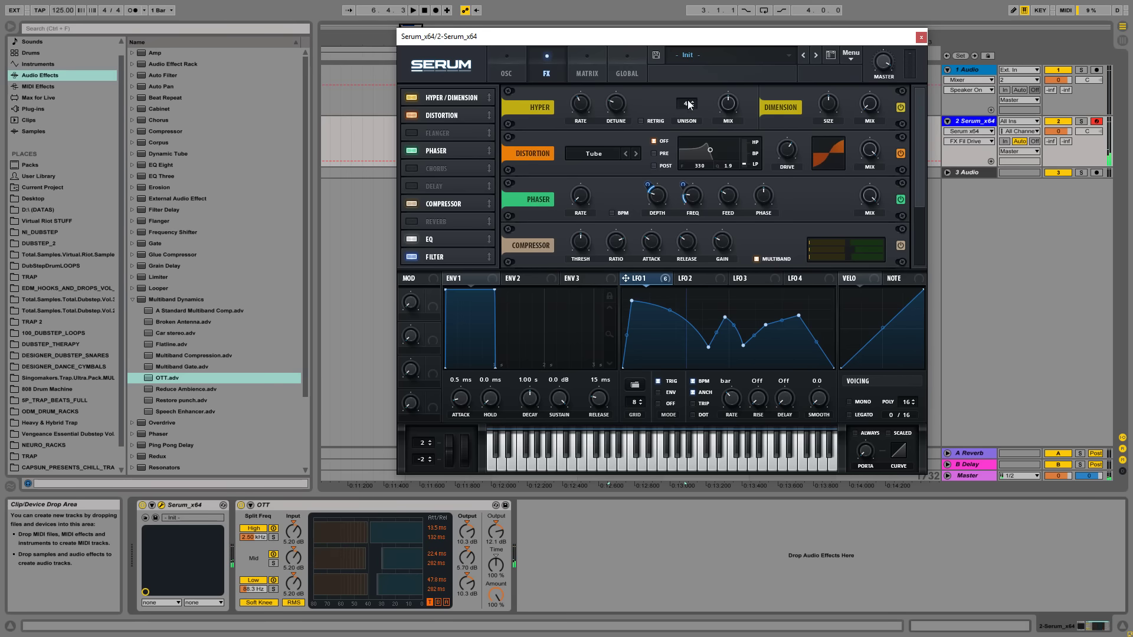
drag(831, 106, 739, 153)
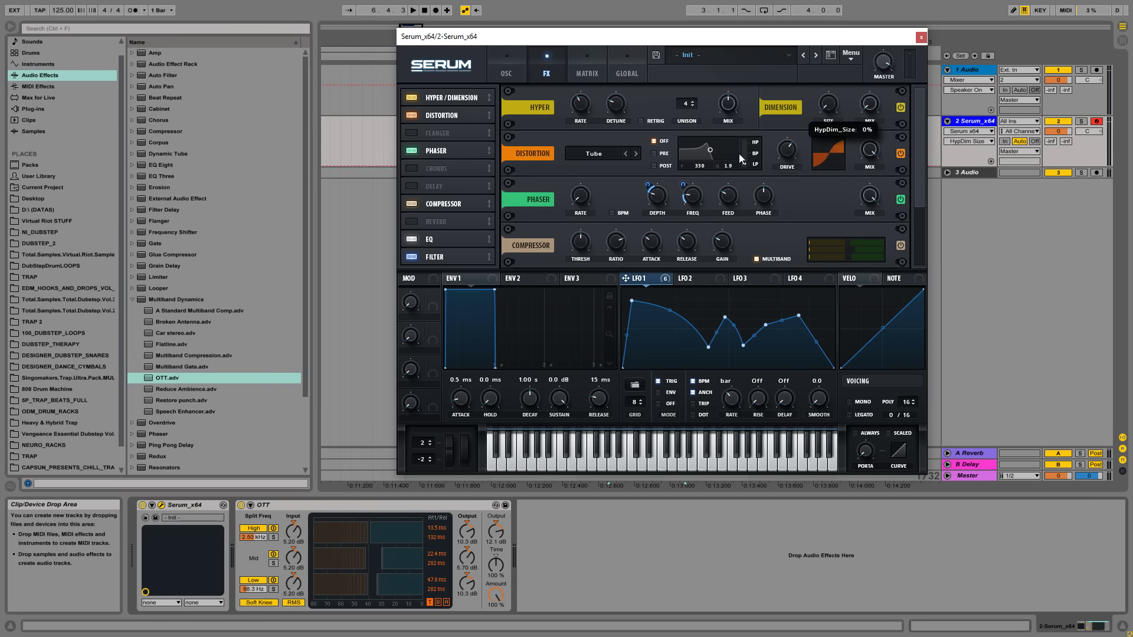
drag(728, 102, 723, 221)
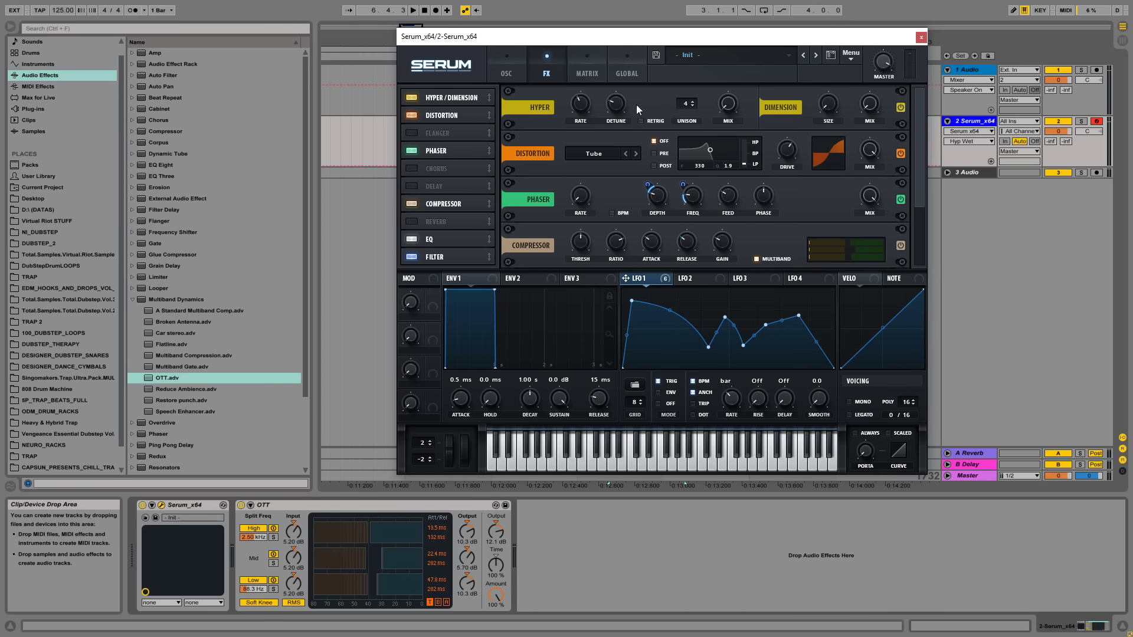
mouse_move(871, 105)
mouse_down()
mouse_move(873, 80)
mouse_move(871, 105)
mouse_move(871, 94)
mouse_move(831, 121)
mouse_move(867, 100)
mouse_move(876, 109)
mouse_up()
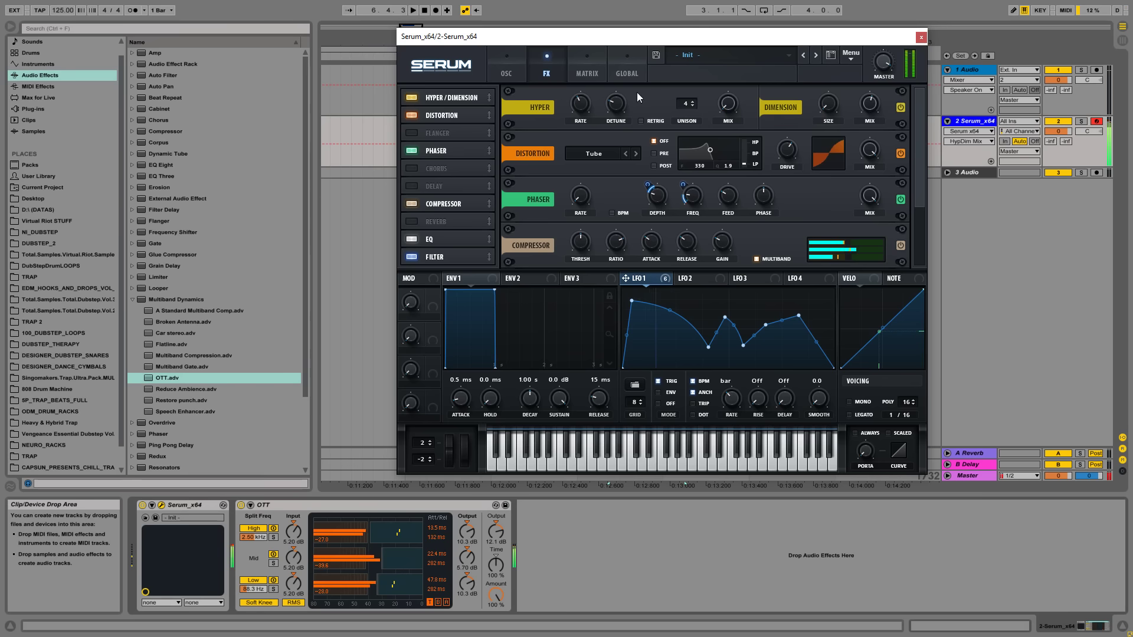
- Adjust oscillator A's Bend +/- warp amount and raise the resonance of the HP 12 filter
click(515, 68)
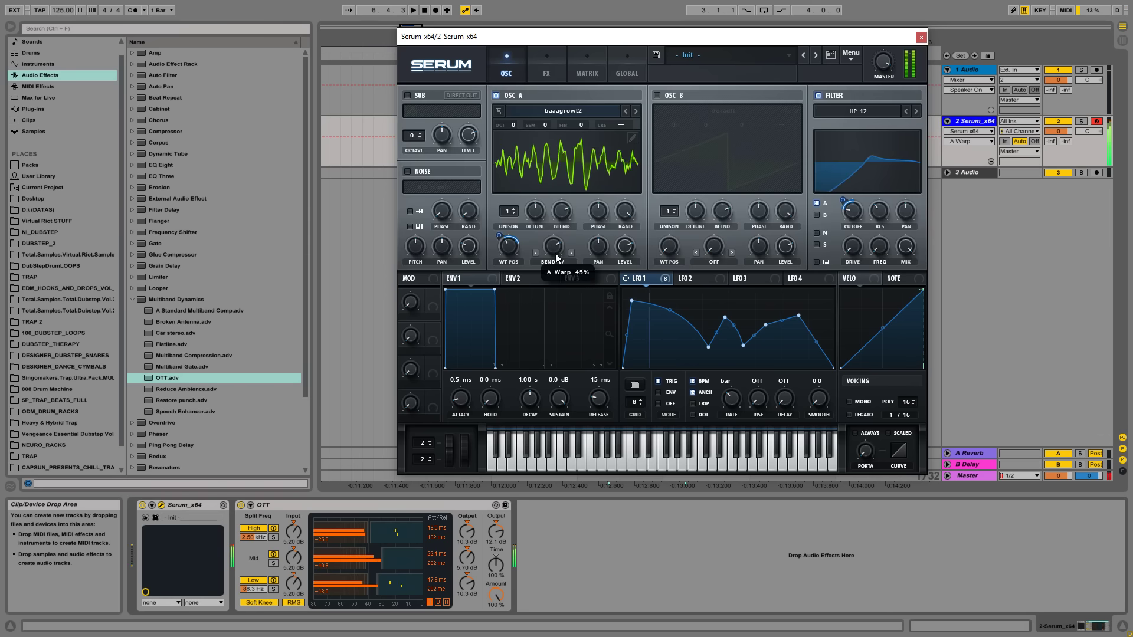
mouse_move(555, 253)
mouse_down()
mouse_move(556, 282)
mouse_move(568, 231)
mouse_move(571, 246)
mouse_up()
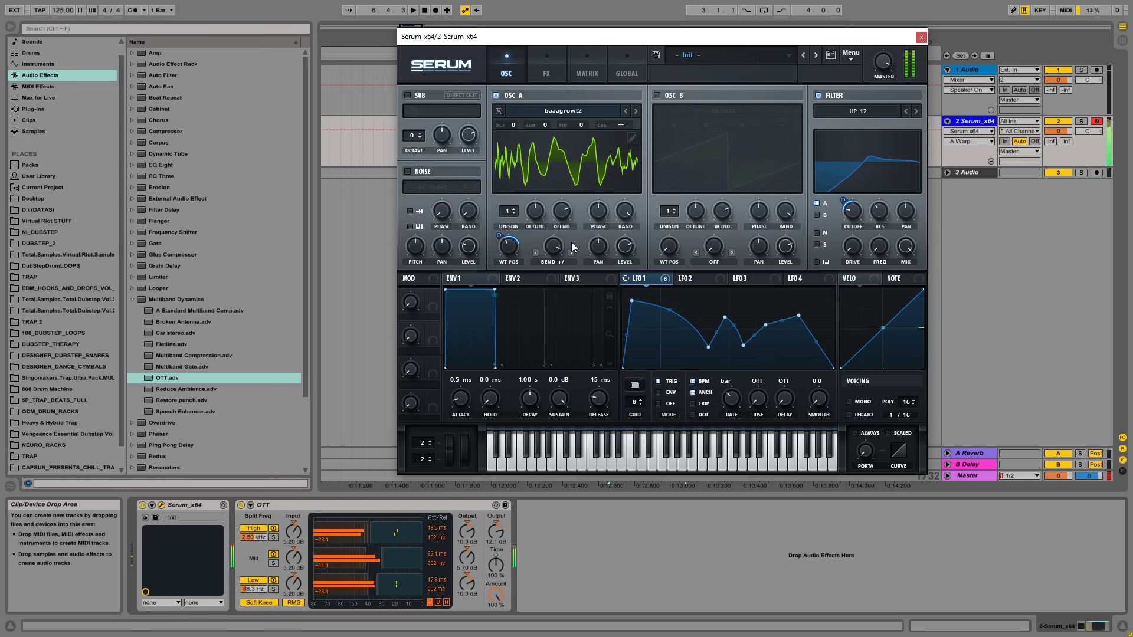
drag(887, 214, 886, 195)
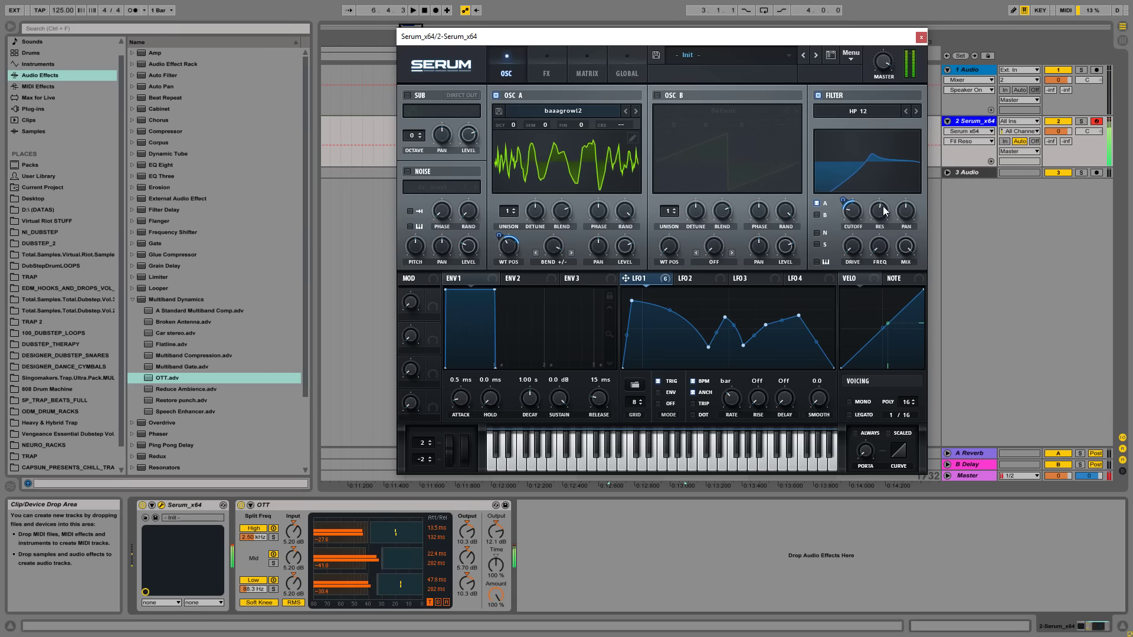
mouse_move(885, 210)
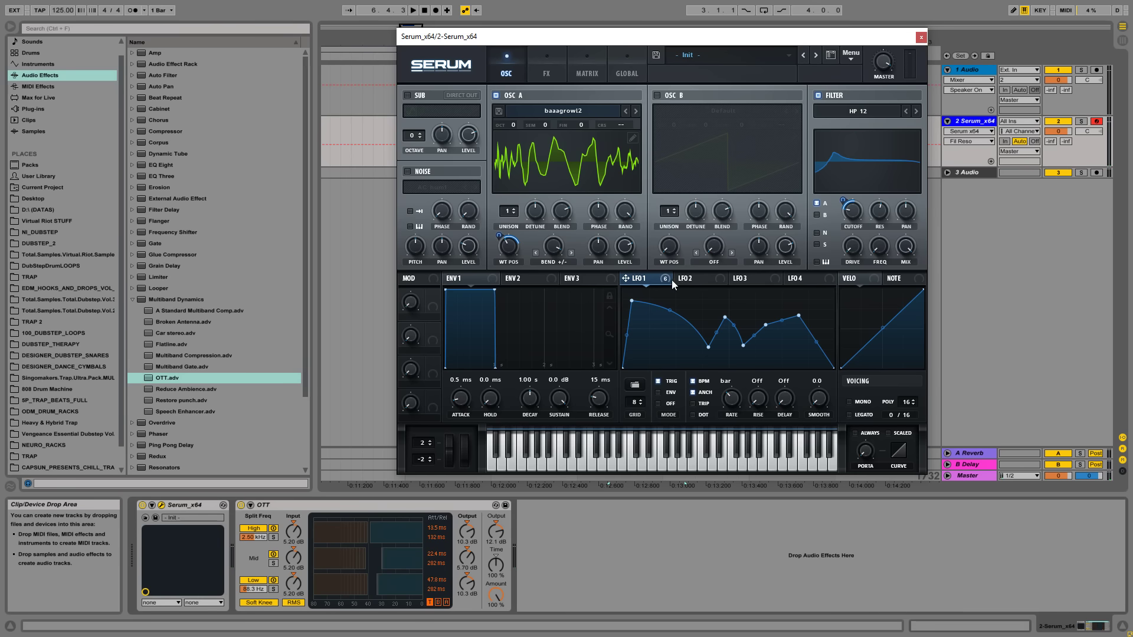
mouse_move(650, 284)
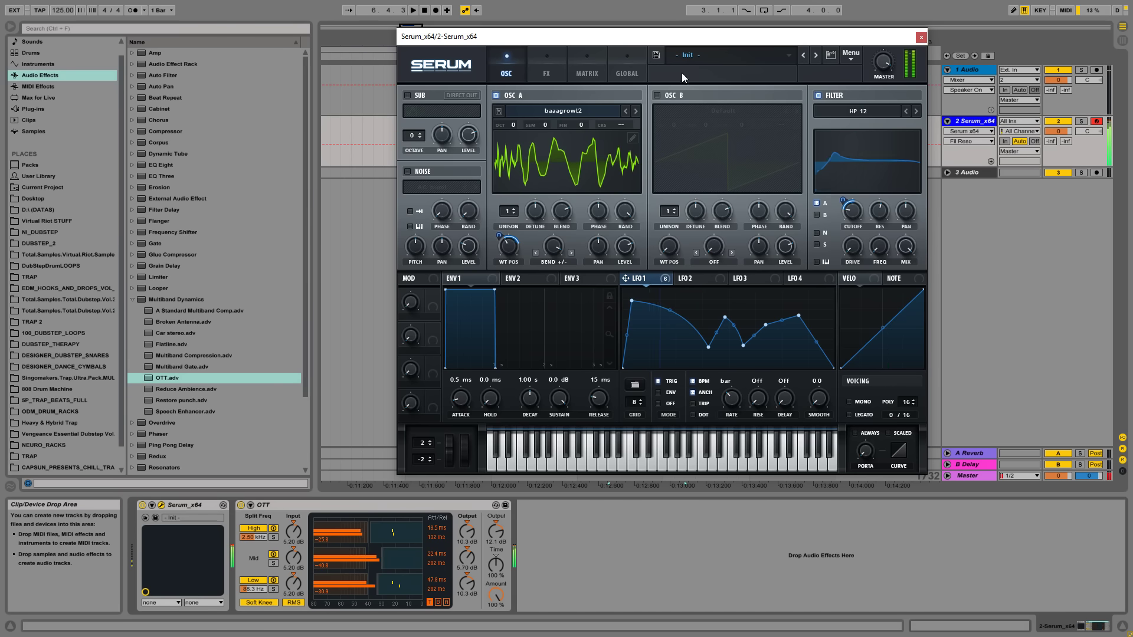